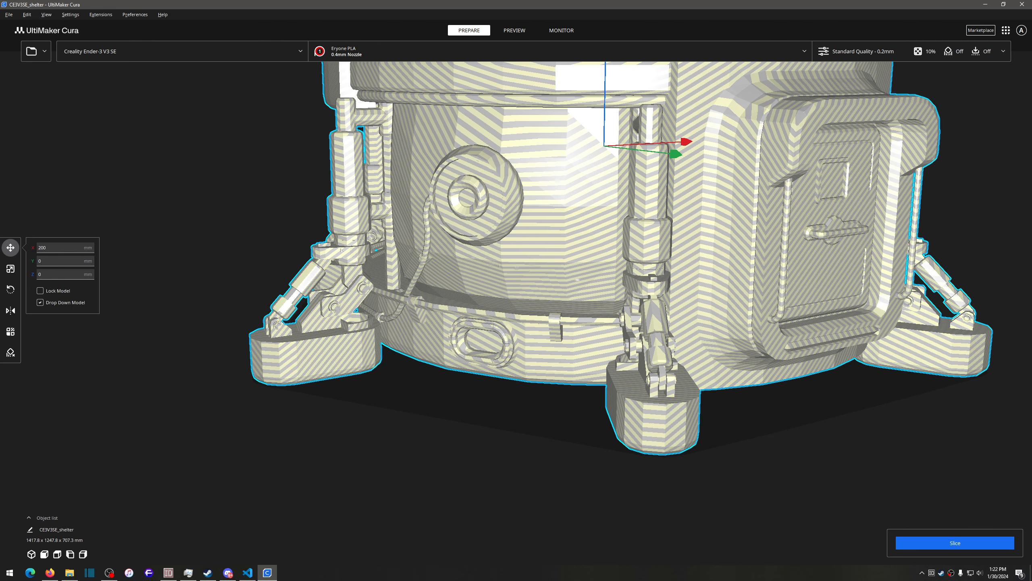
Step: Center the selected shelter model on the build plate
right_click_drag(534, 430, 532, 373)
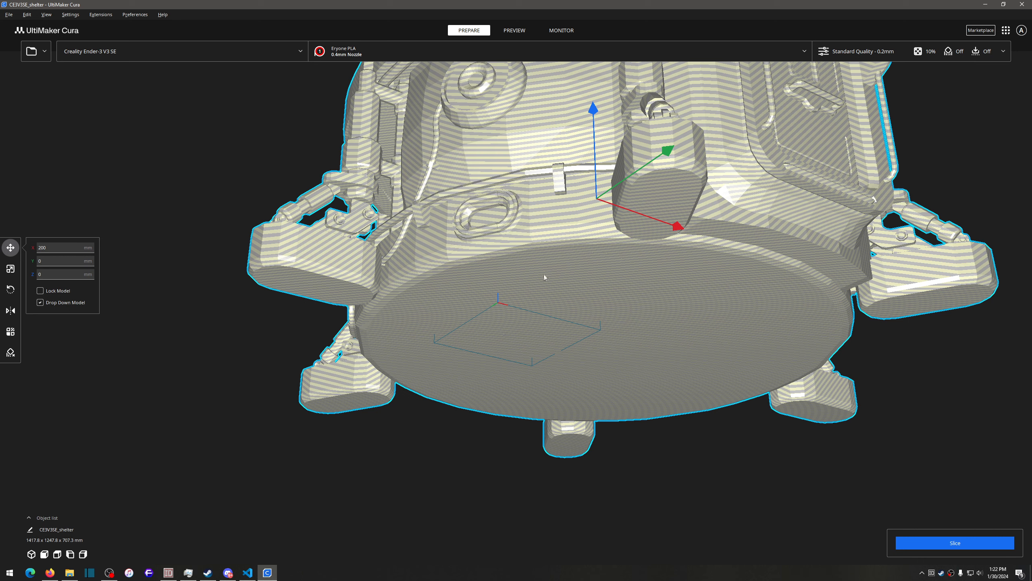
right_click(582, 264)
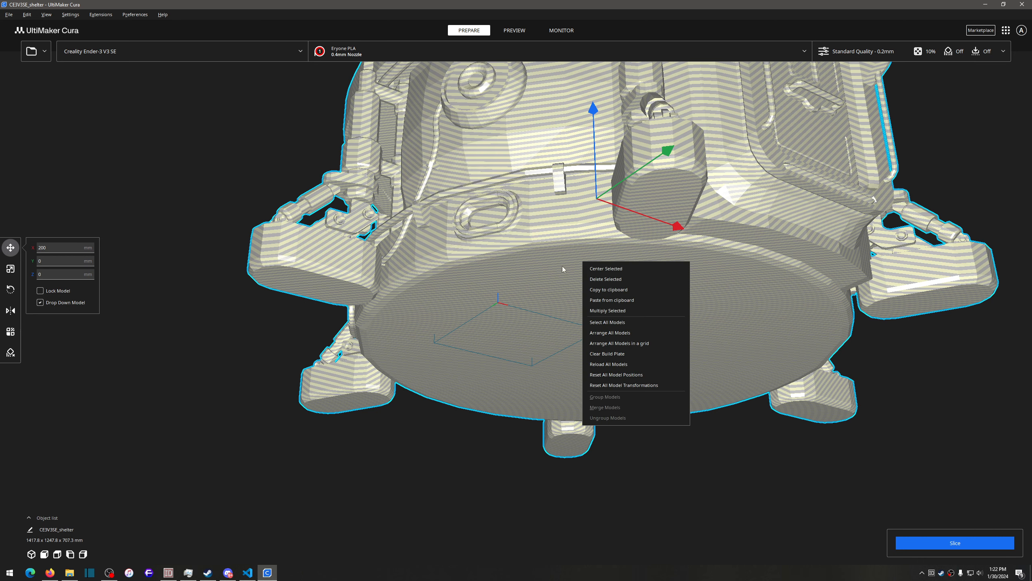
left_click(611, 270)
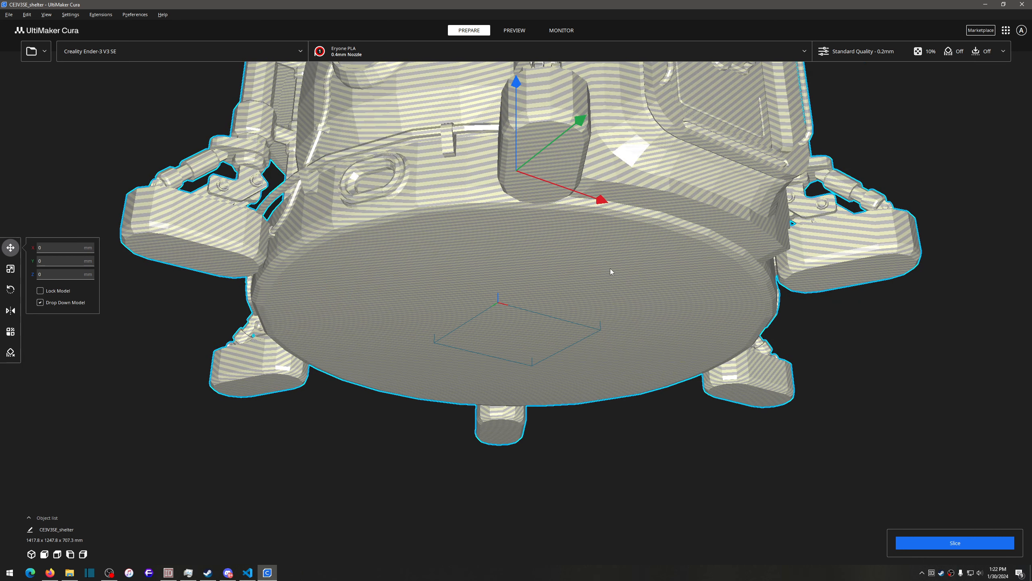
right_click(580, 267)
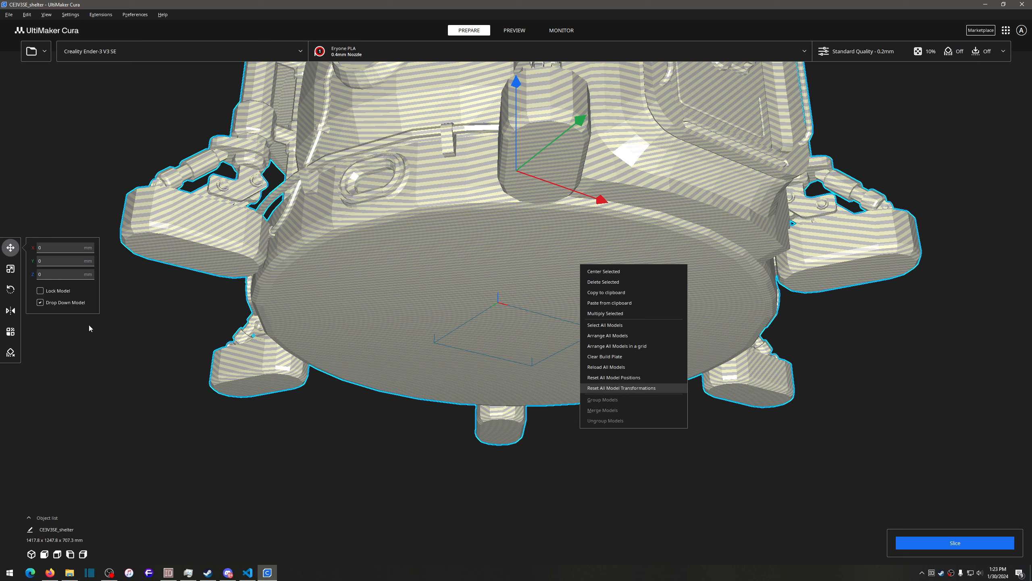
Step: Scale the shelter model uniformly to 50%
left_click(12, 273)
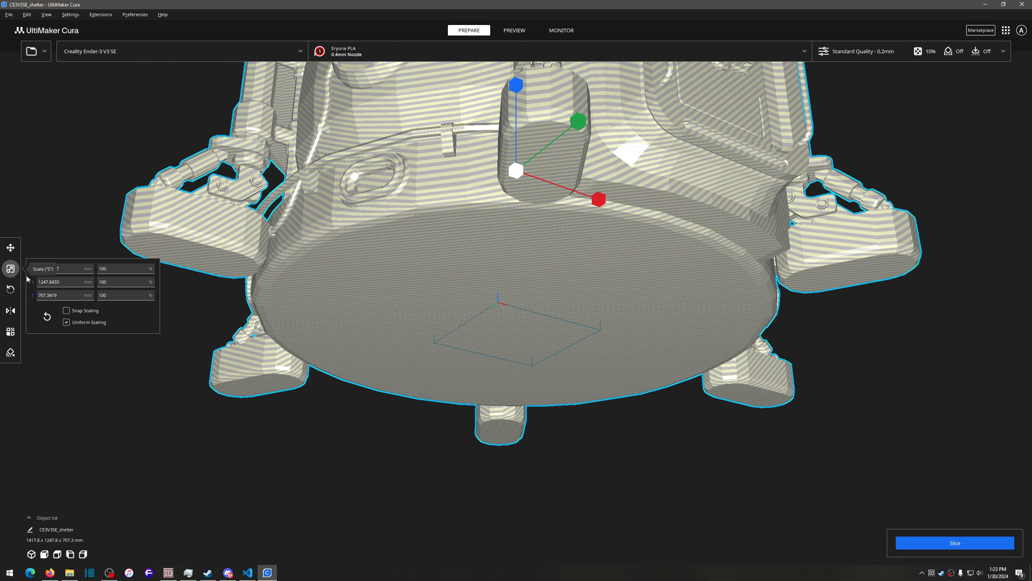
right_click_drag(532, 233, 577, 229)
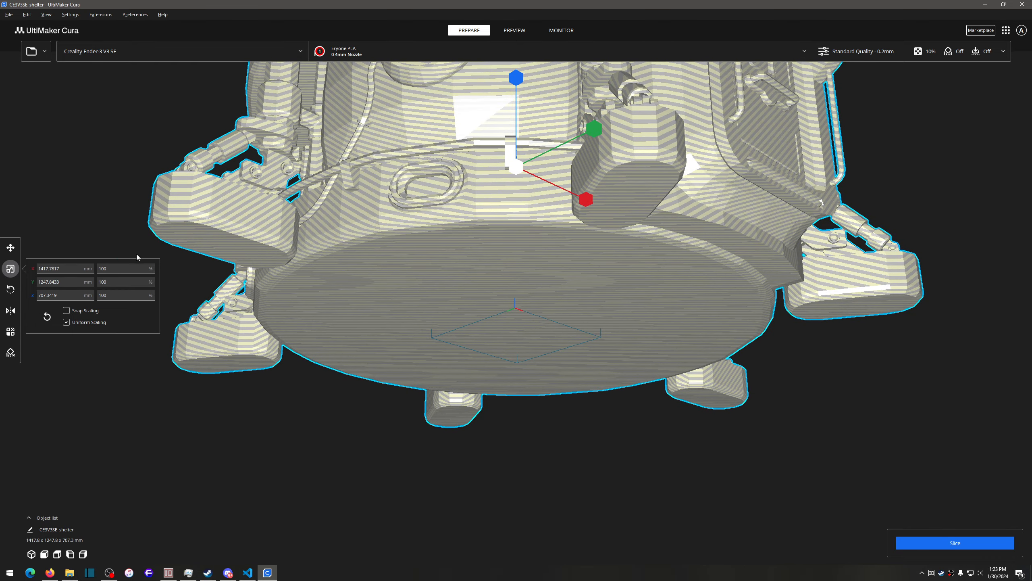
left_click_drag(117, 269, 33, 271)
type("50")
key("Return")
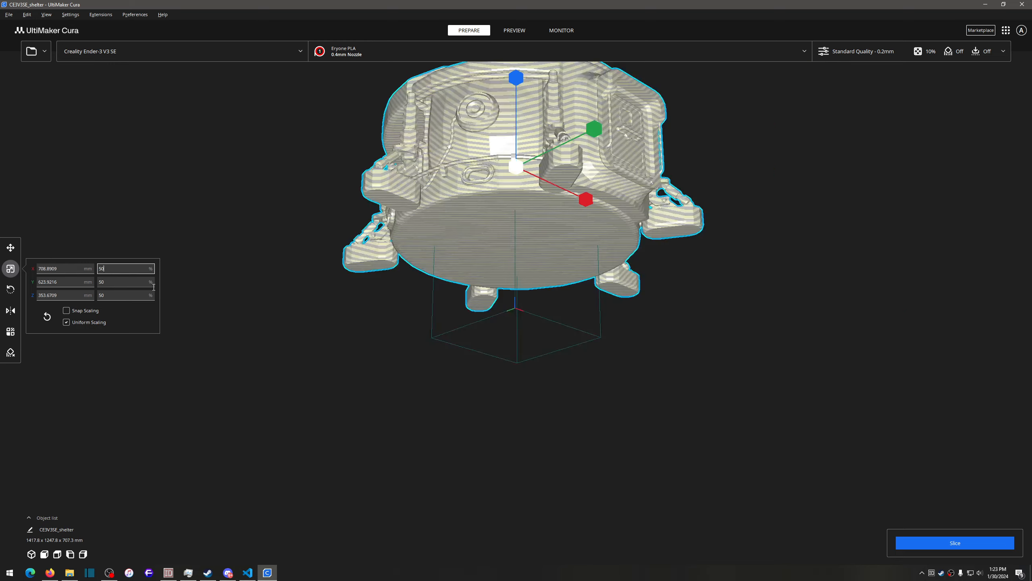
right_click_drag(497, 205, 343, 254)
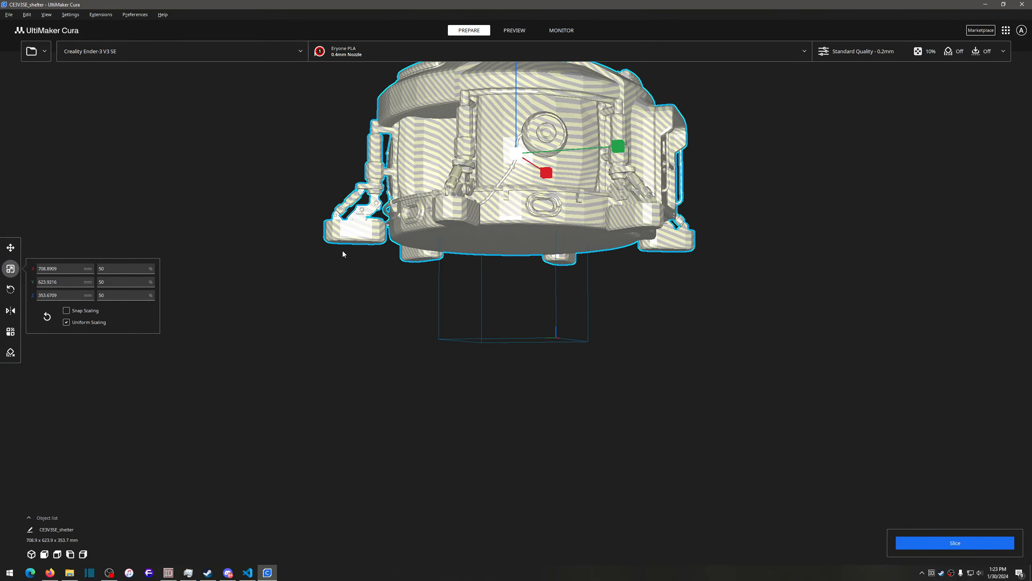
Step: Shrink the shelter model uniformly to about 21.5% with snap scaling enabled, and turn snap scaling back off
left_click(66, 310)
right_click_drag(520, 265, 513, 337)
mouse_move(519, 128)
left_mouse_down()
mouse_move(520, 148)
mouse_move(515, 117)
left_mouse_up()
right_click_drag(540, 258, 613, 236)
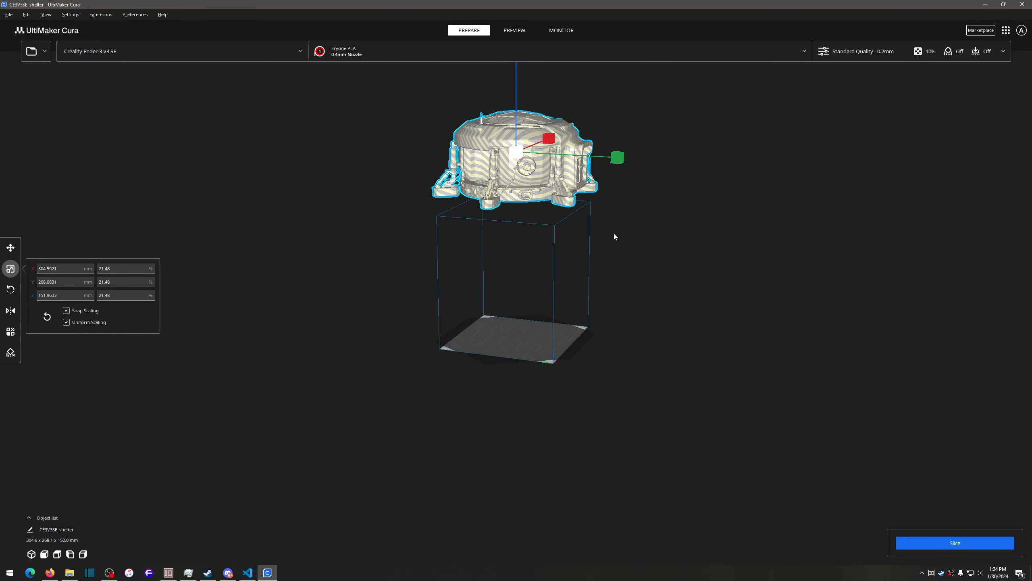
left_click(66, 310)
Step: Center the reduced shelter model on the build plate and check its size against the build volume
right_click(541, 179)
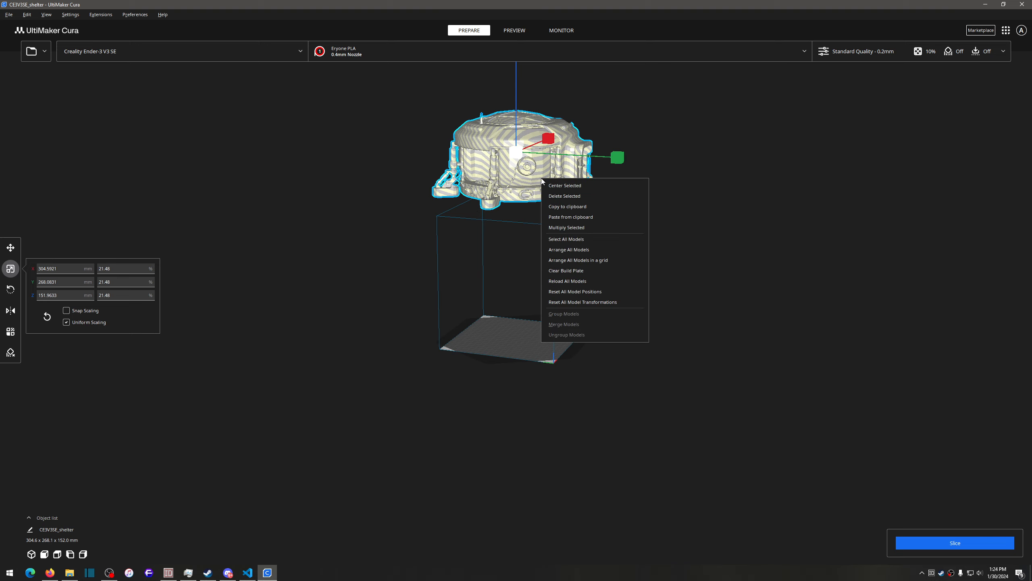
left_click(555, 185)
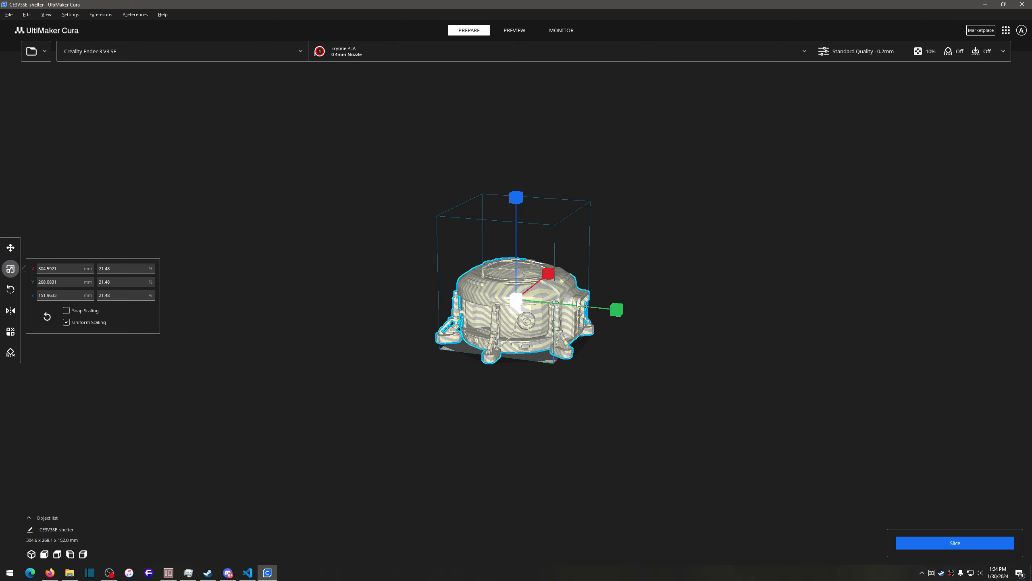
right_click_drag(592, 367, 497, 345)
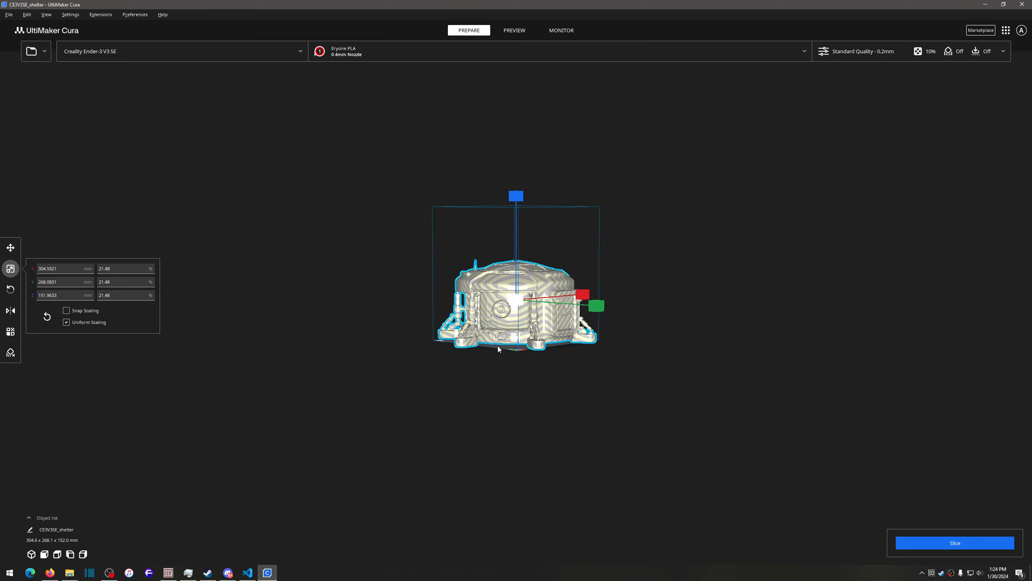
right_click_drag(623, 355, 767, 401)
scroll(541, 371, "up", 6)
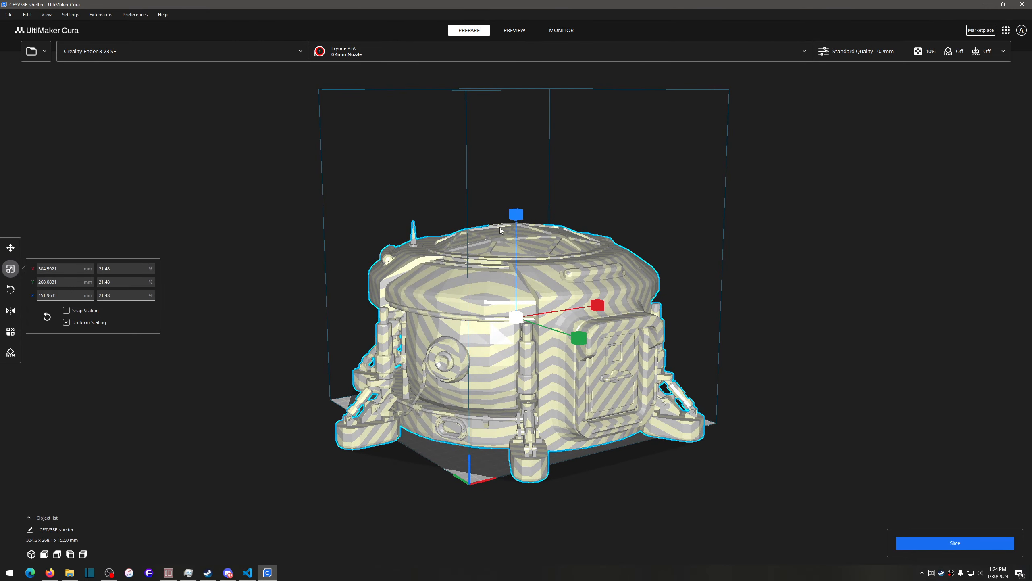
right_click_drag(509, 230, 530, 234)
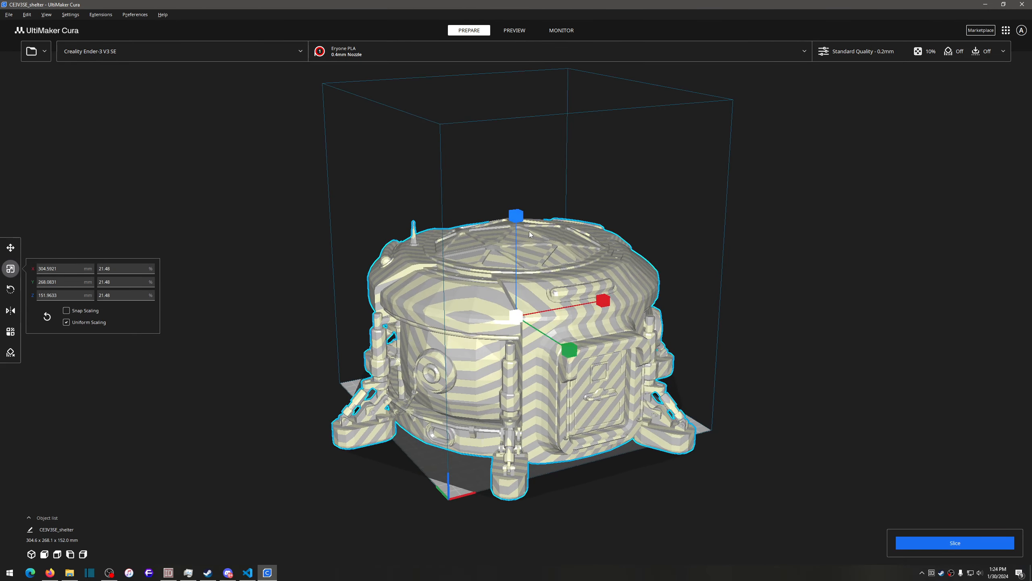
Step: Shrink the shelter model uniformly to about 13.7% and recenter it on the build plate
left_click_drag(516, 221, 522, 251)
right_click(539, 291)
left_click(564, 302)
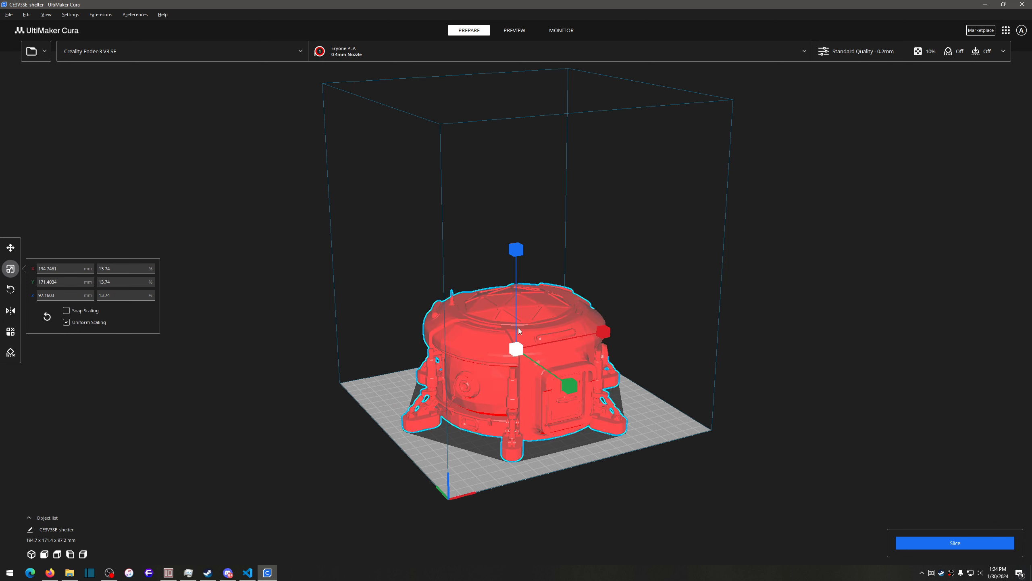
Step: Enlarge the shelter model slightly and set its uniform scale to exactly 15%
scroll(503, 379, "up", 2)
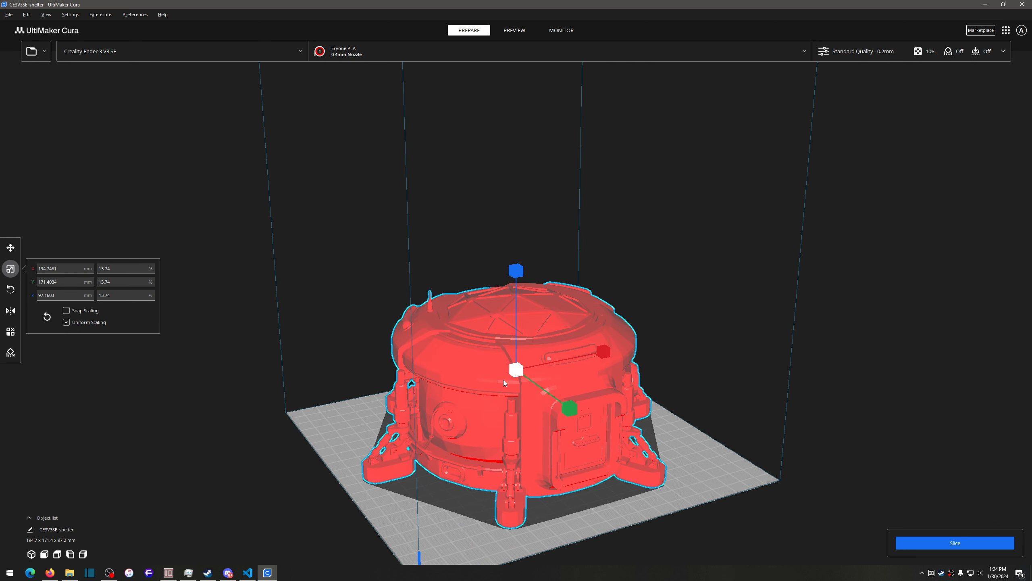
left_click_drag(518, 280, 525, 278)
right_click_drag(541, 341, 590, 331)
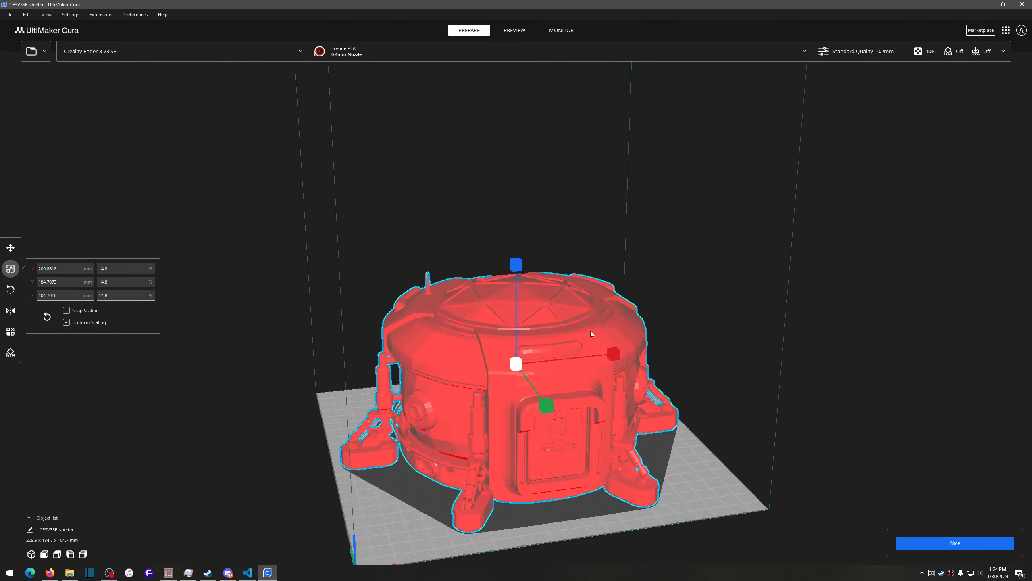
left_click(114, 269)
type("15")
key("Return")
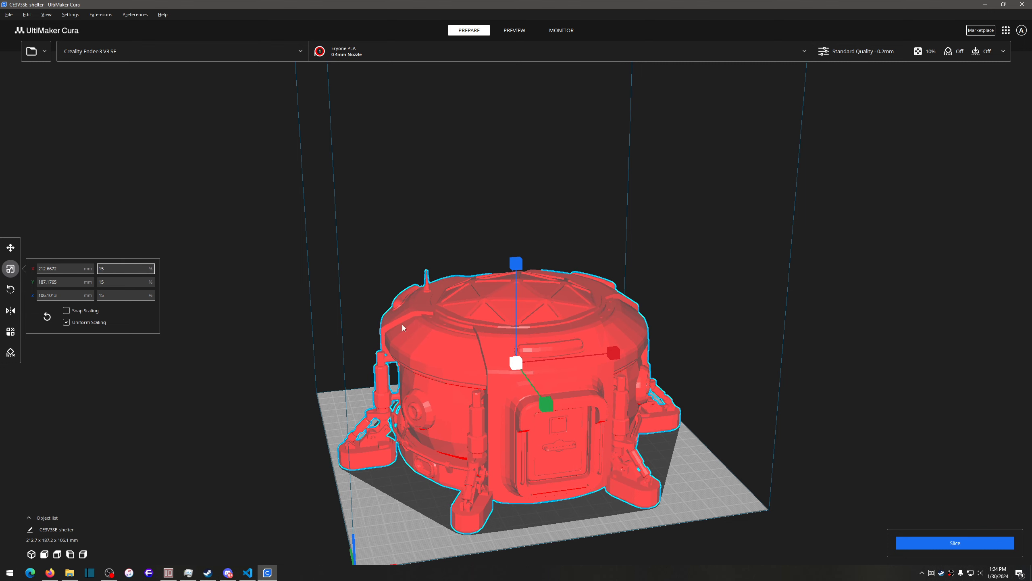
Step: Shift the shelter model along the X axis to about -1 mm
right_click_drag(762, 435, 665, 464)
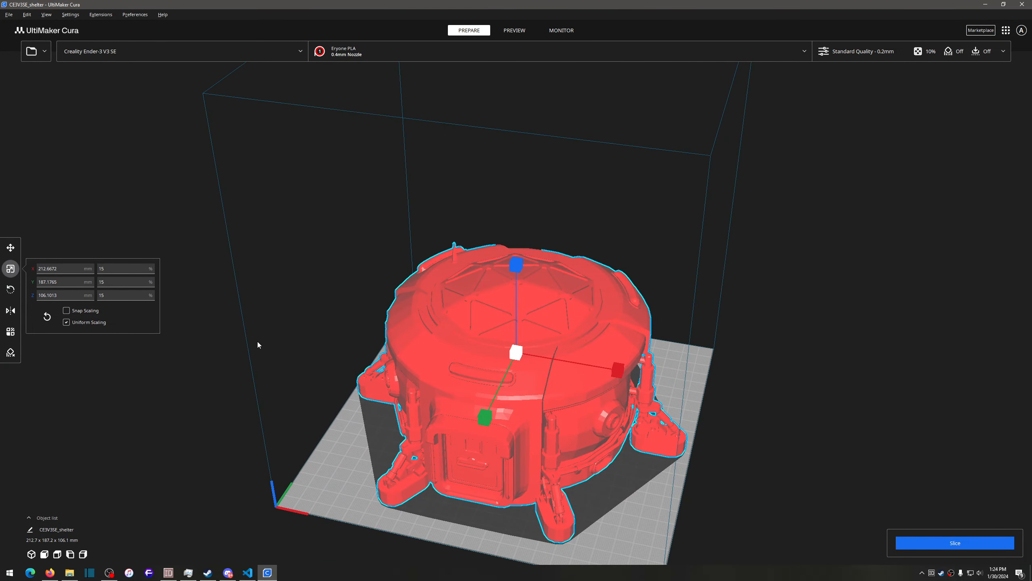
right_click_drag(259, 343, 308, 340)
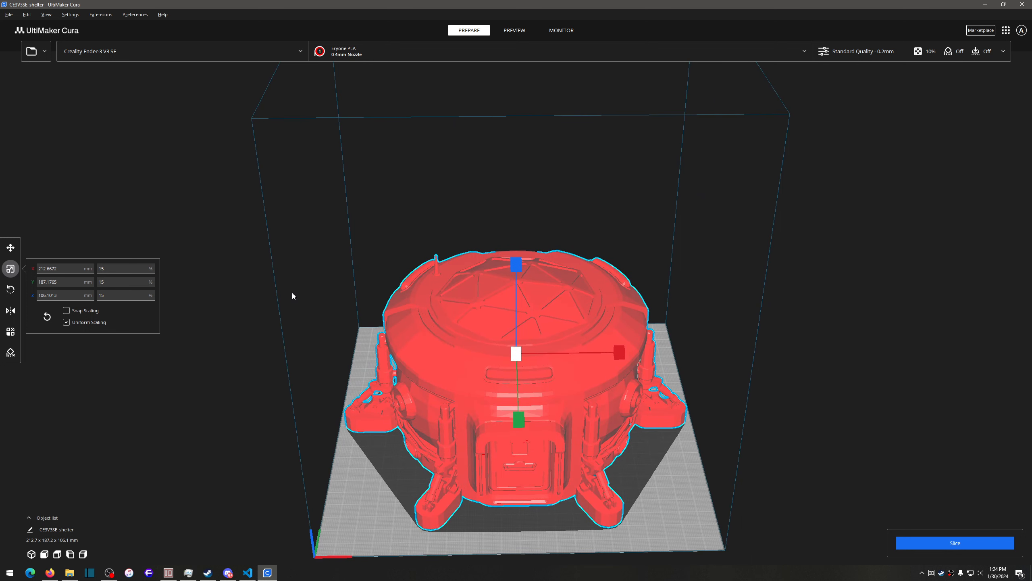
right_click_drag(292, 292, 323, 284)
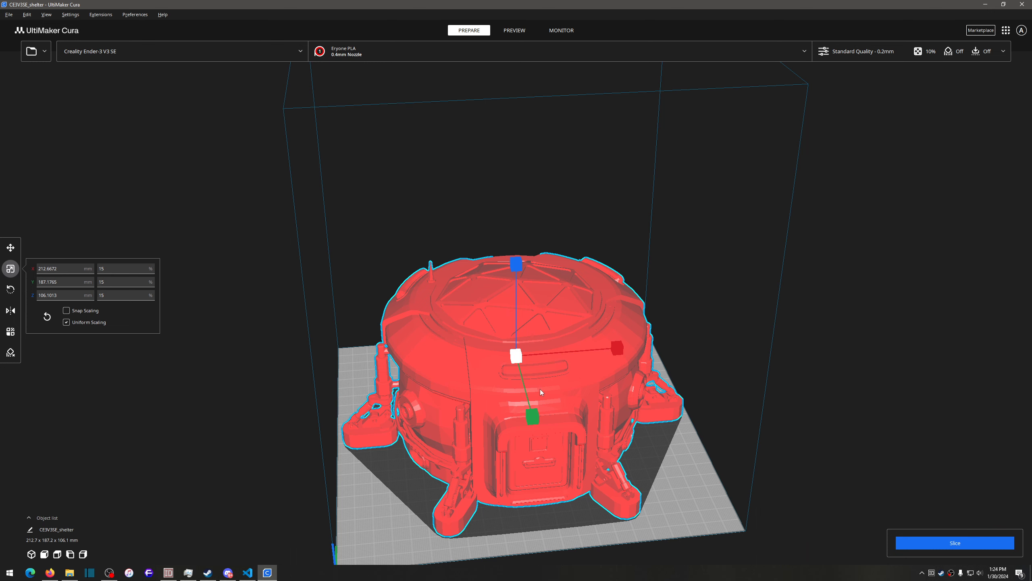
right_click_drag(755, 423, 708, 417)
left_click(11, 254)
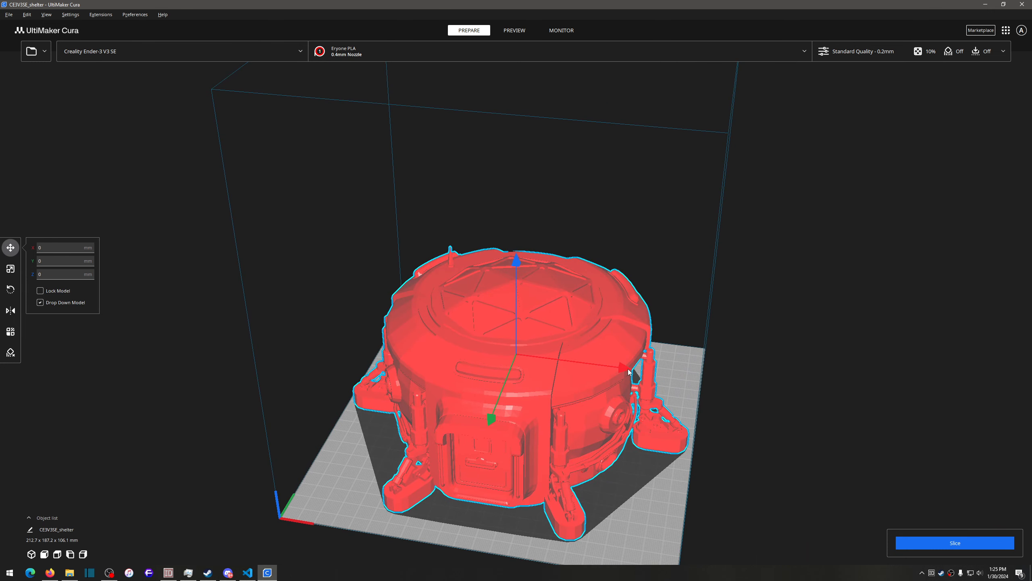
mouse_move(628, 371)
left_mouse_down()
mouse_move(716, 381)
mouse_move(635, 370)
left_mouse_up()
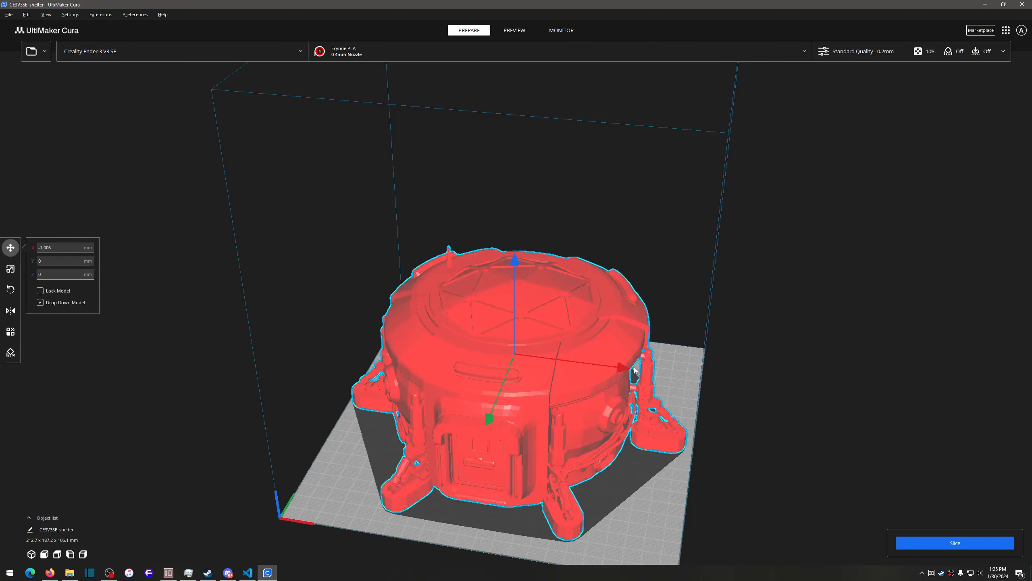
Step: Rotate the shelter model slightly about its vertical axis with snap rotation on
left_click(10, 289)
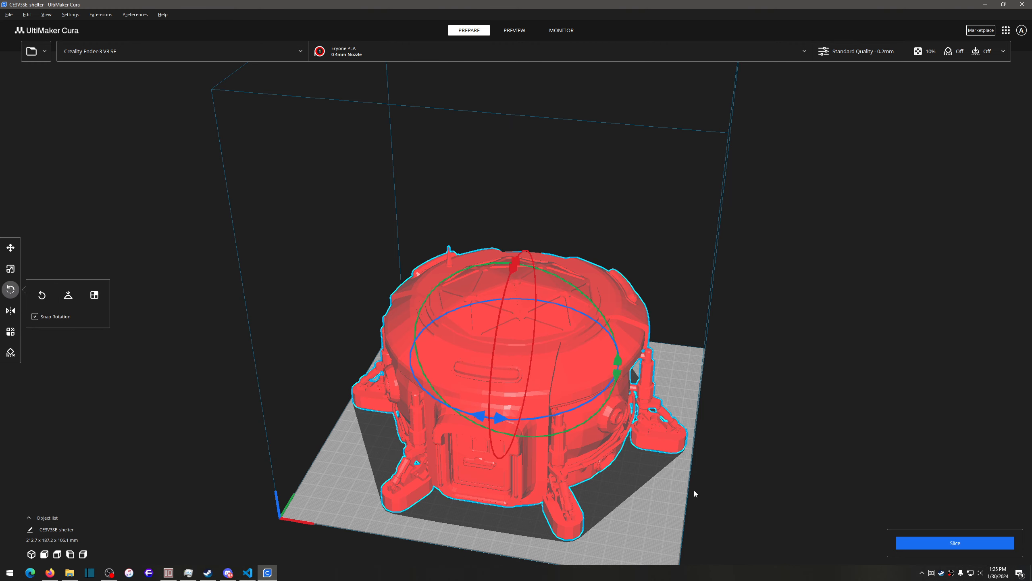
right_click_drag(559, 386, 448, 403)
left_click_drag(449, 402, 482, 415)
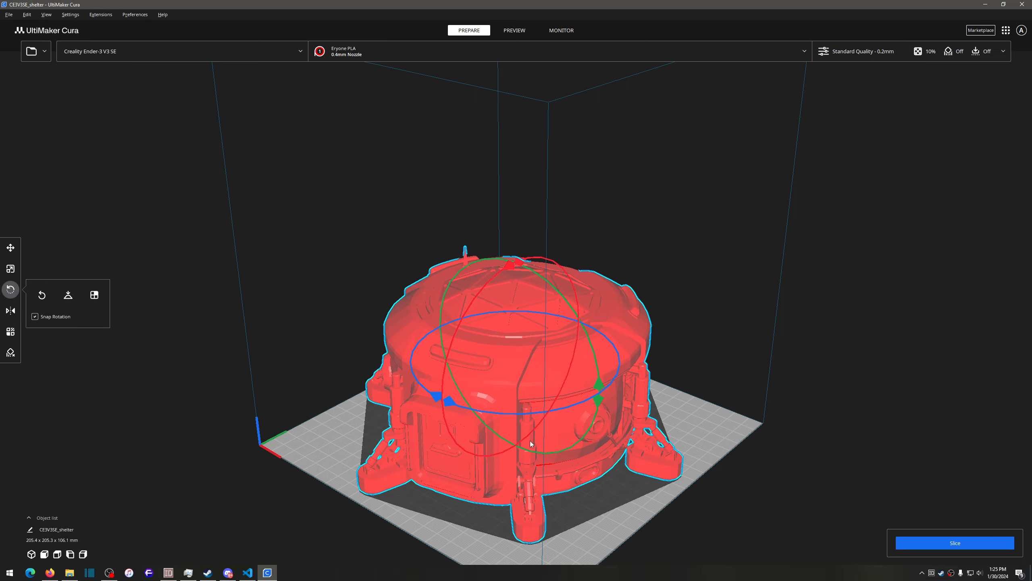
right_click_drag(482, 415, 756, 483)
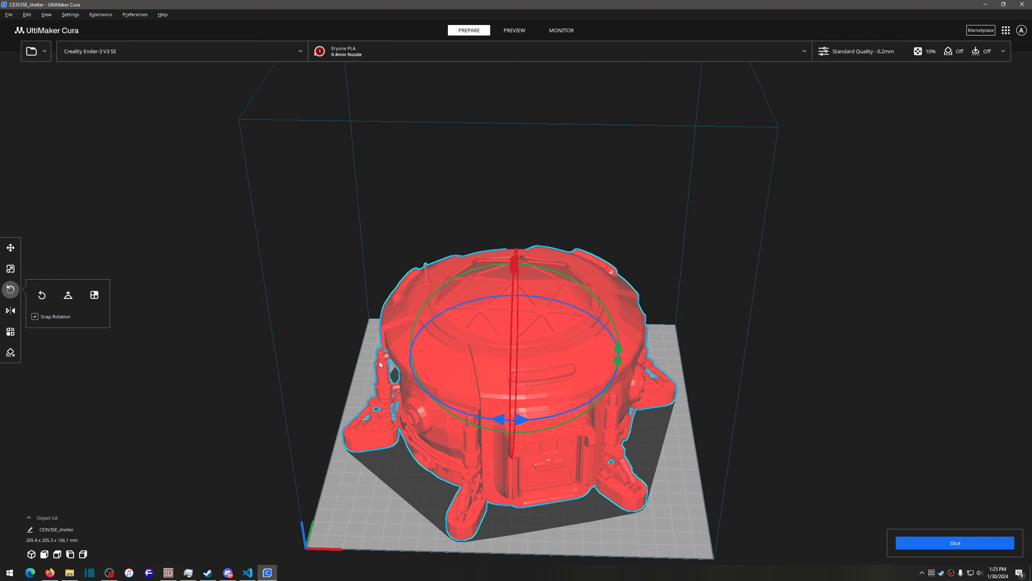
right_click_drag(697, 442, 661, 438)
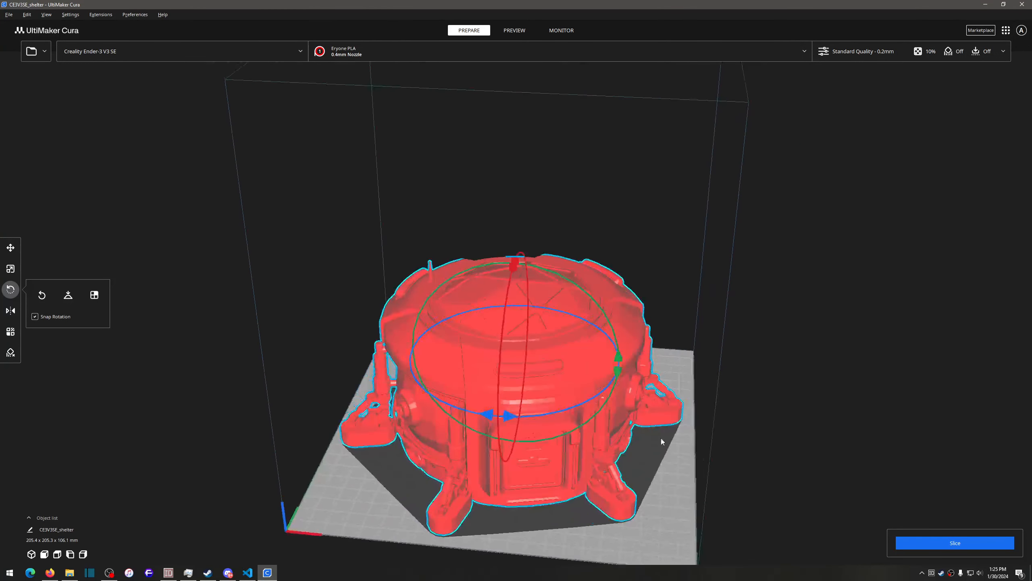
left_click(10, 332)
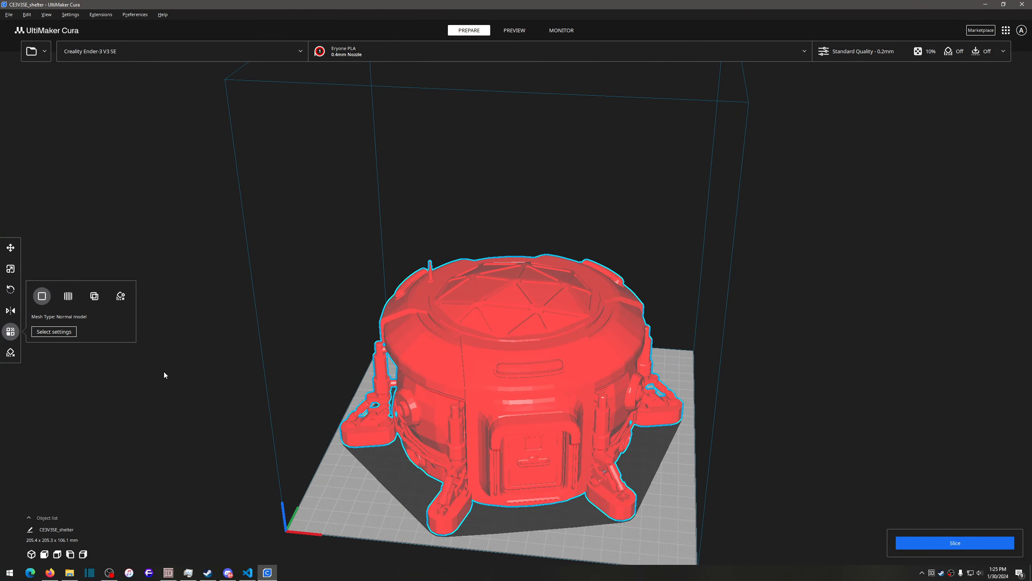
right_click_drag(210, 456, 309, 436)
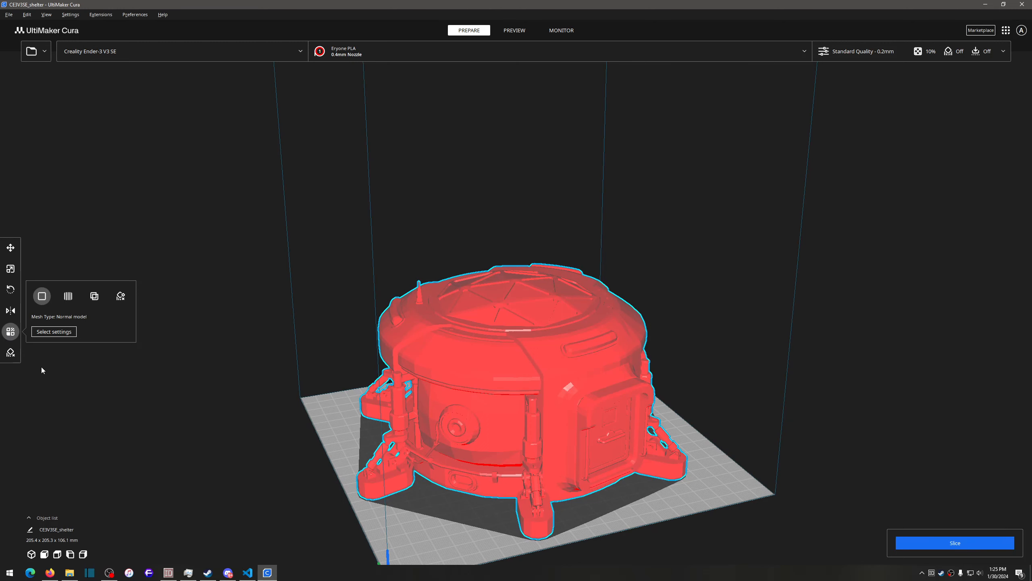
left_click(10, 353)
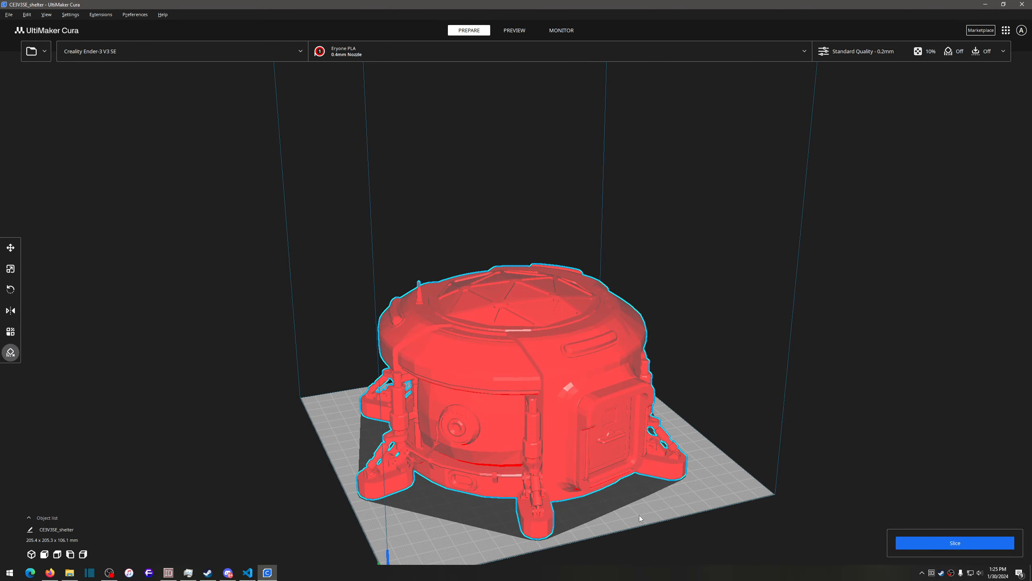
right_click_drag(582, 458, 529, 338)
scroll(557, 342, "up", 5)
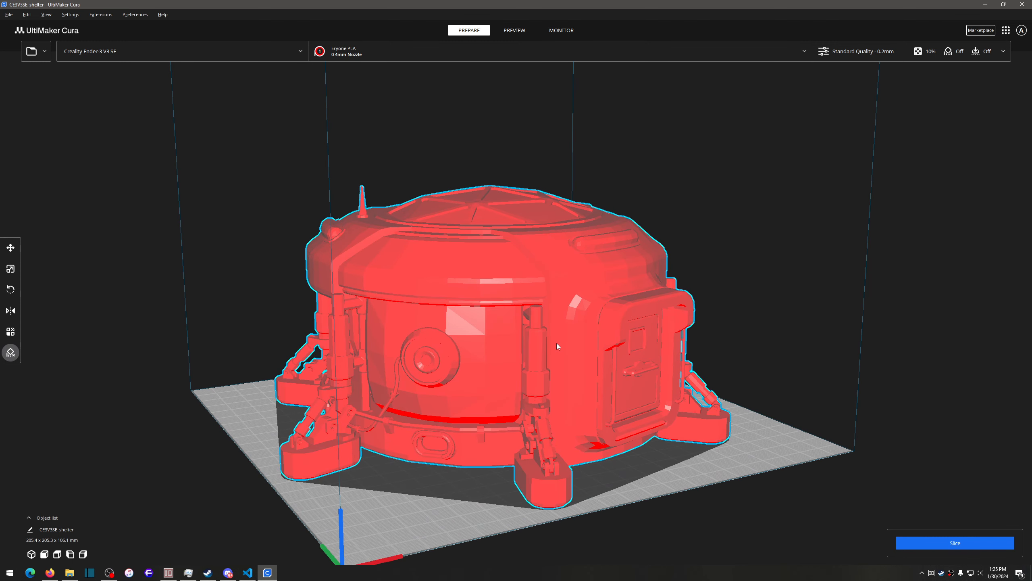
left_click(32, 554)
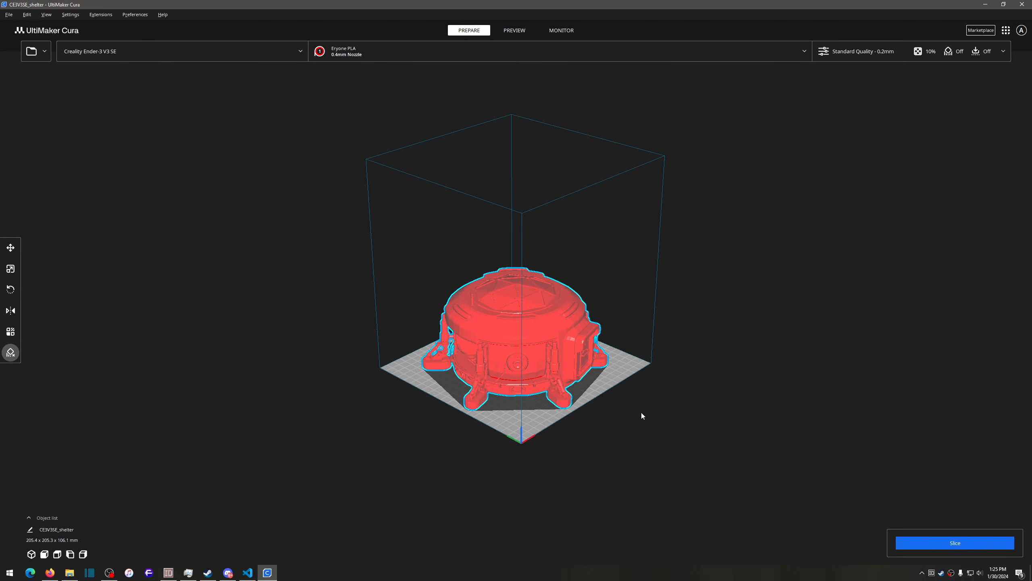
Step: Deselect the shelter model and undo its latest rotation and move
left_click(666, 439)
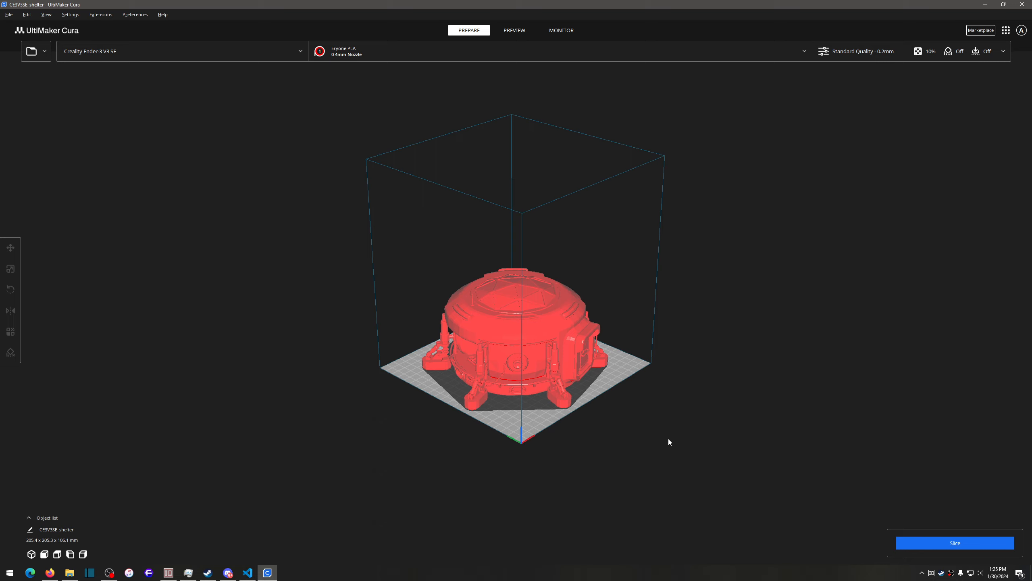
key("ctrl+z")
key("ctrl+z")
key("ctrl+z")
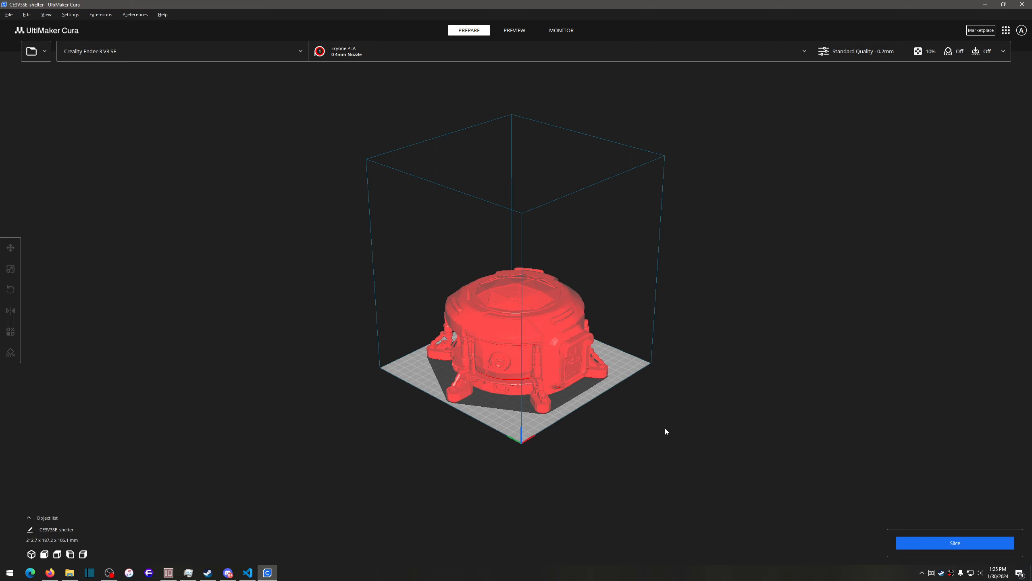
right_click_drag(719, 428, 603, 418)
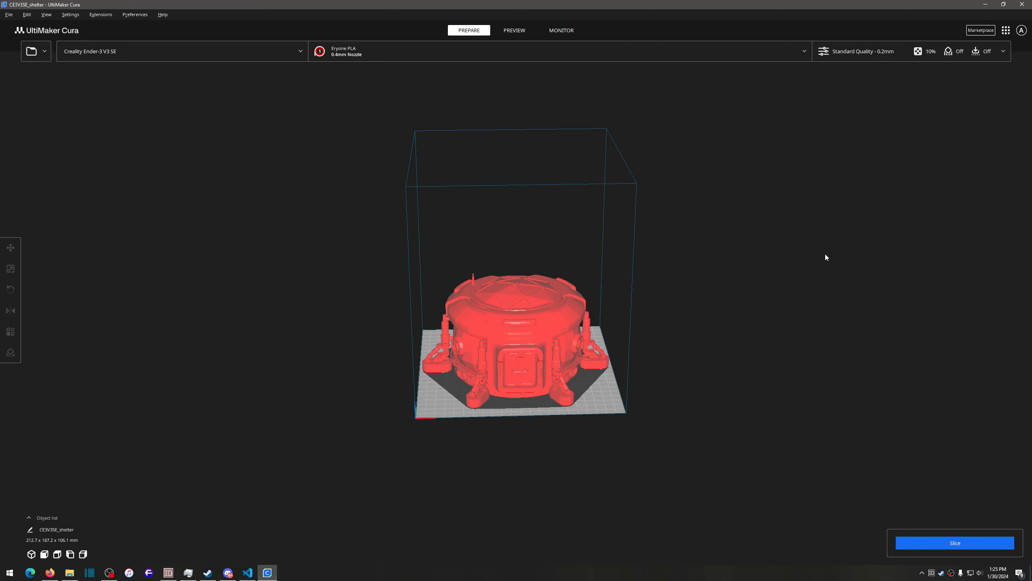
Step: Clear the shelter model from the build plate
scroll(506, 336, "up", 8)
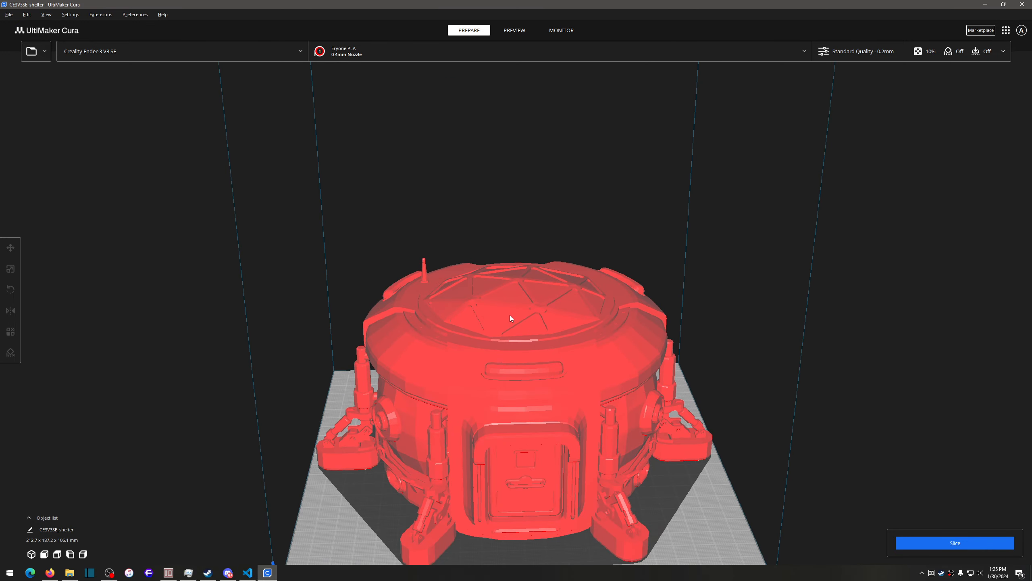
mouse_move(564, 327)
right_mouse_down()
mouse_move(576, 335)
mouse_move(556, 340)
right_mouse_up()
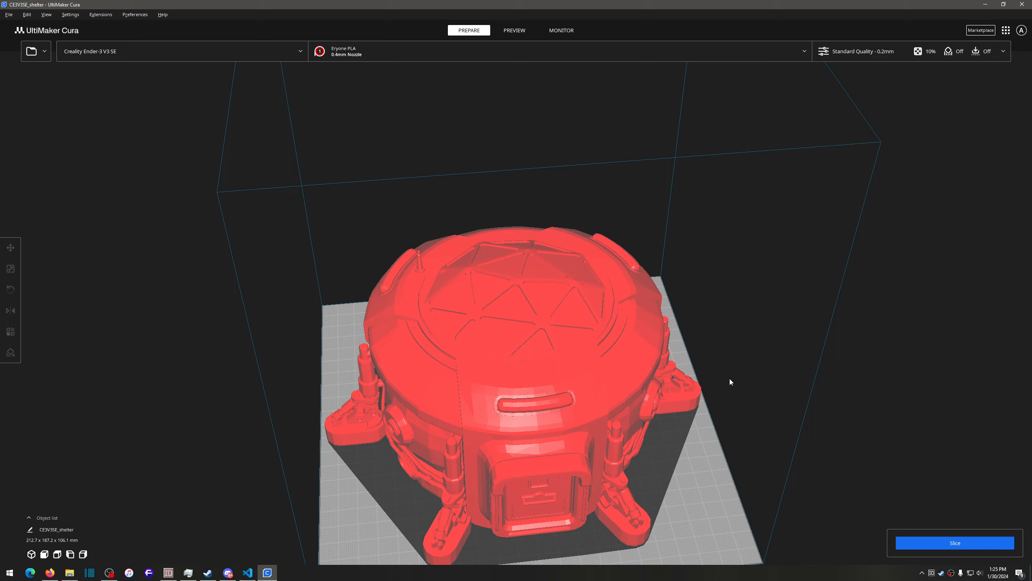
right_click_drag(569, 380, 522, 401)
right_click(531, 392)
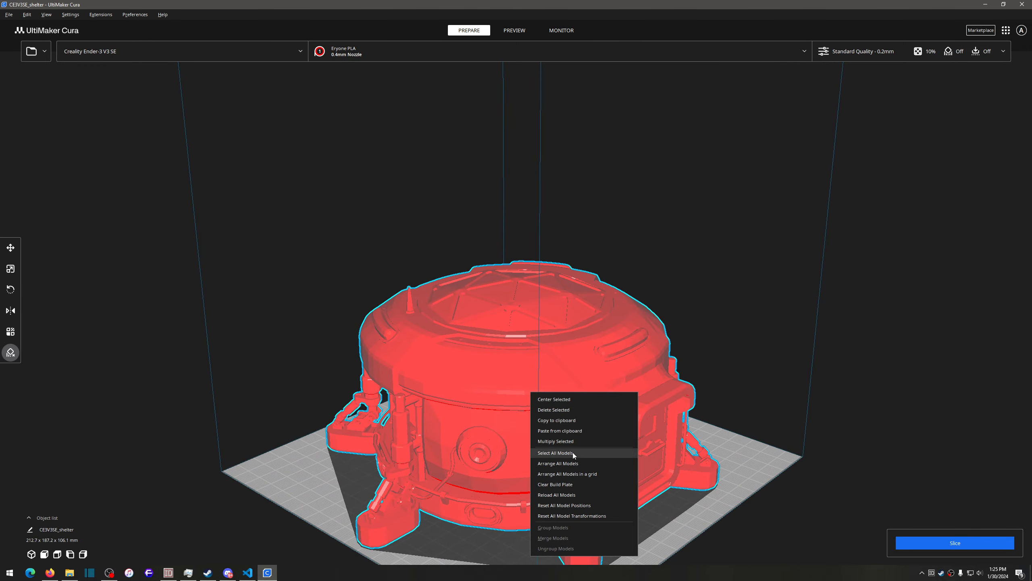
left_click(566, 484)
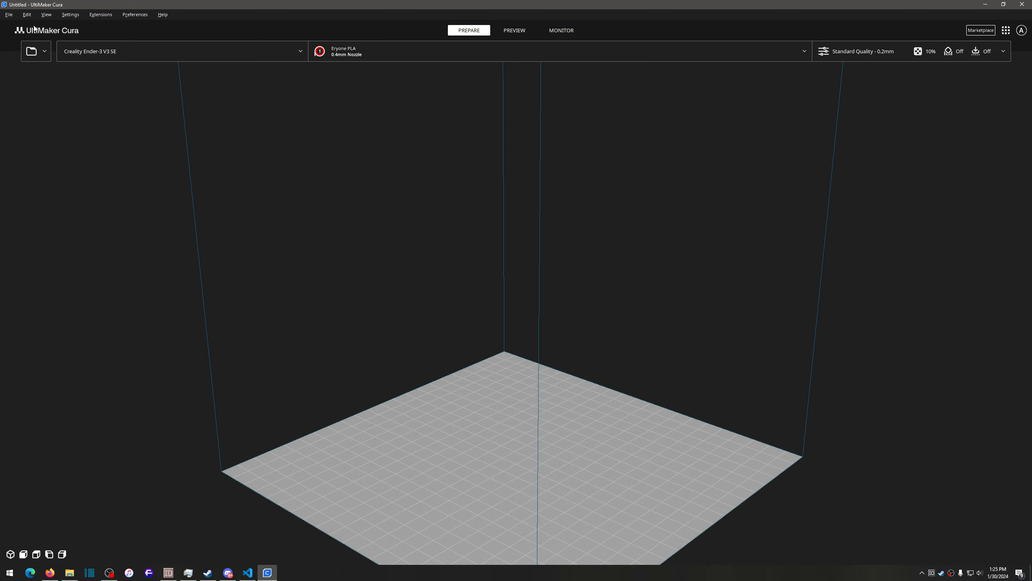
Step: Load res_organic.STL from the files folder of Astroneer Storage and Items - 2842564 onto the build plate
left_click(39, 59)
left_click(48, 70)
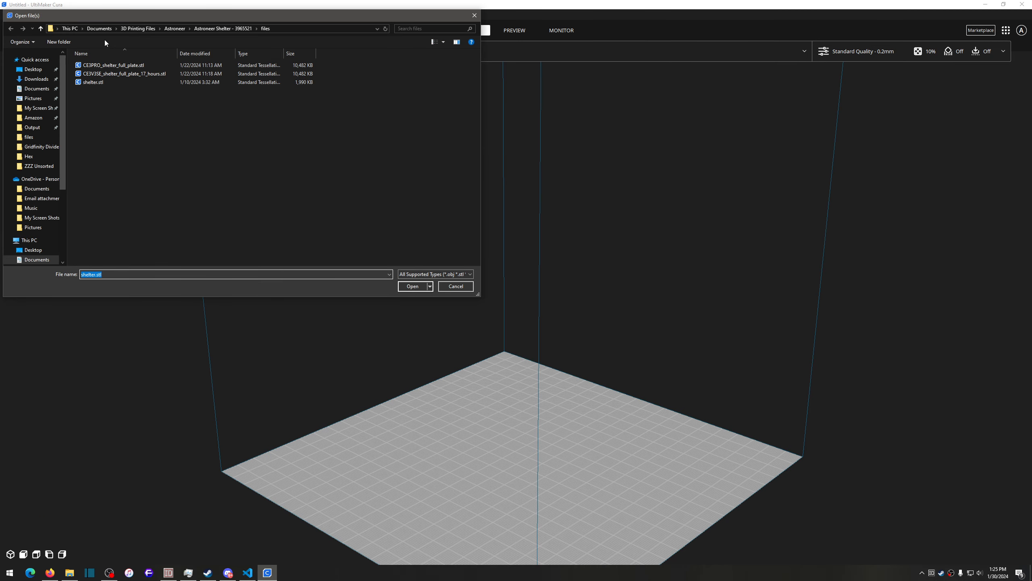
left_click(168, 30)
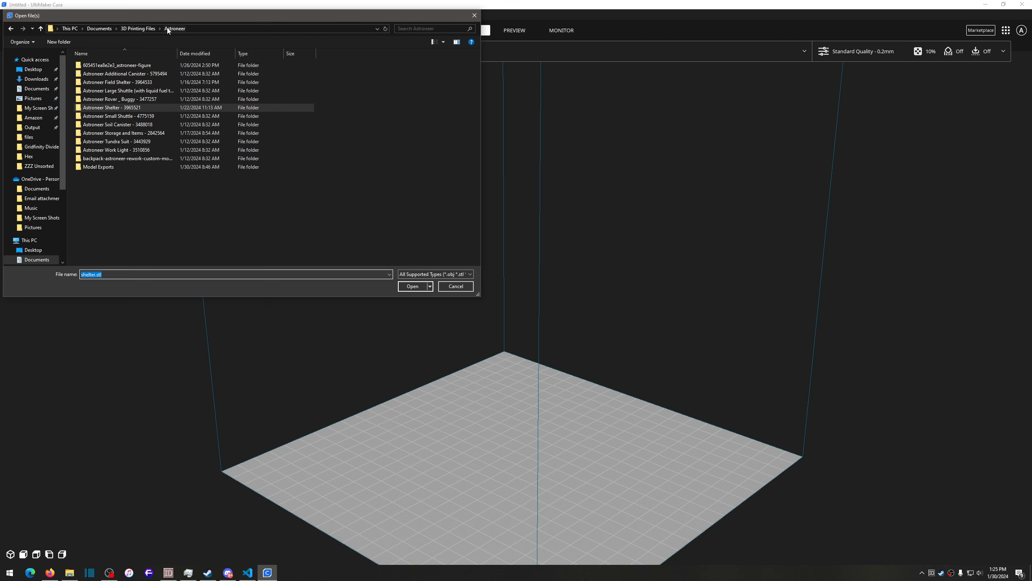
double_click(127, 133)
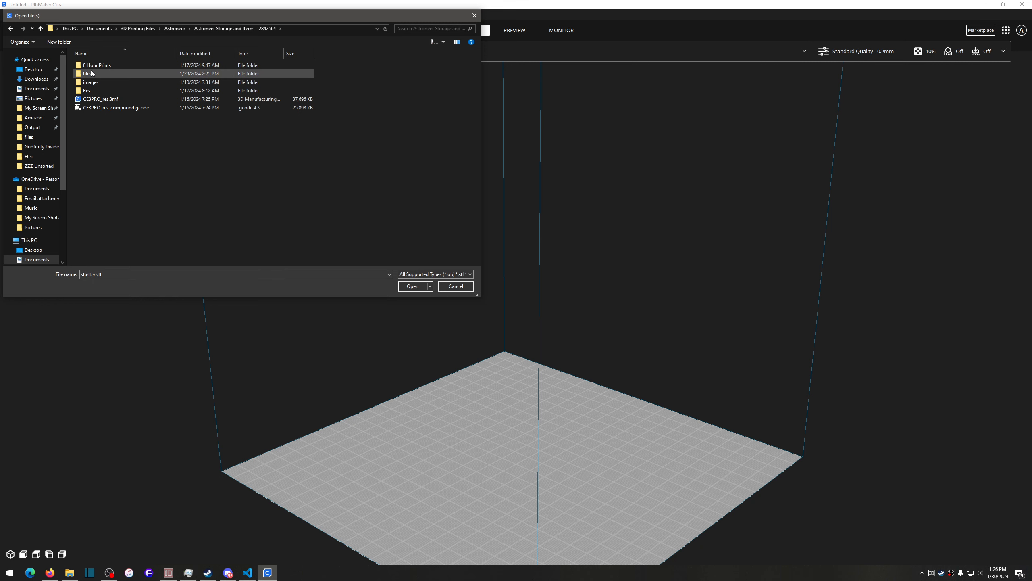
double_click(89, 74)
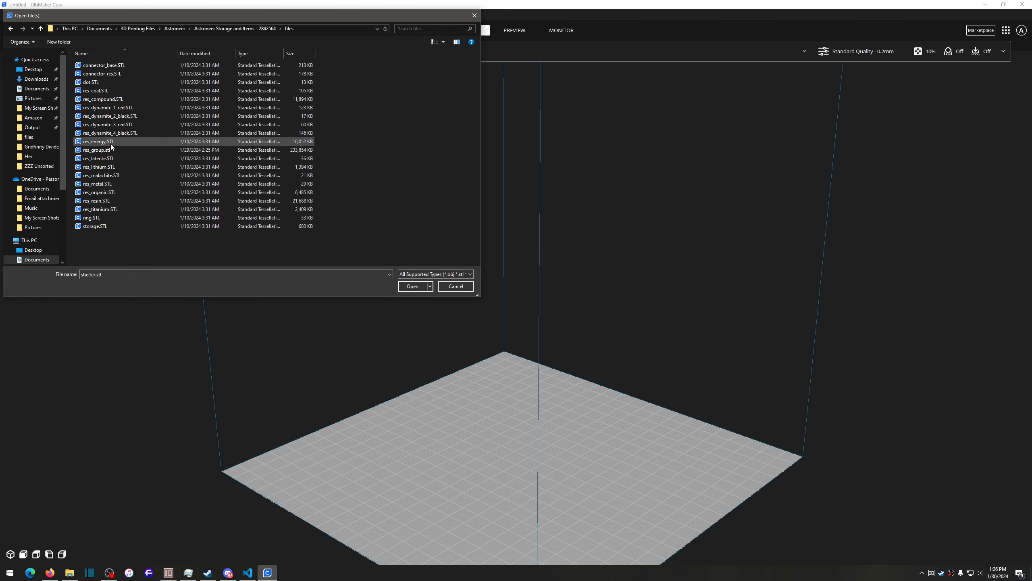
left_click_drag(108, 195, 530, 417)
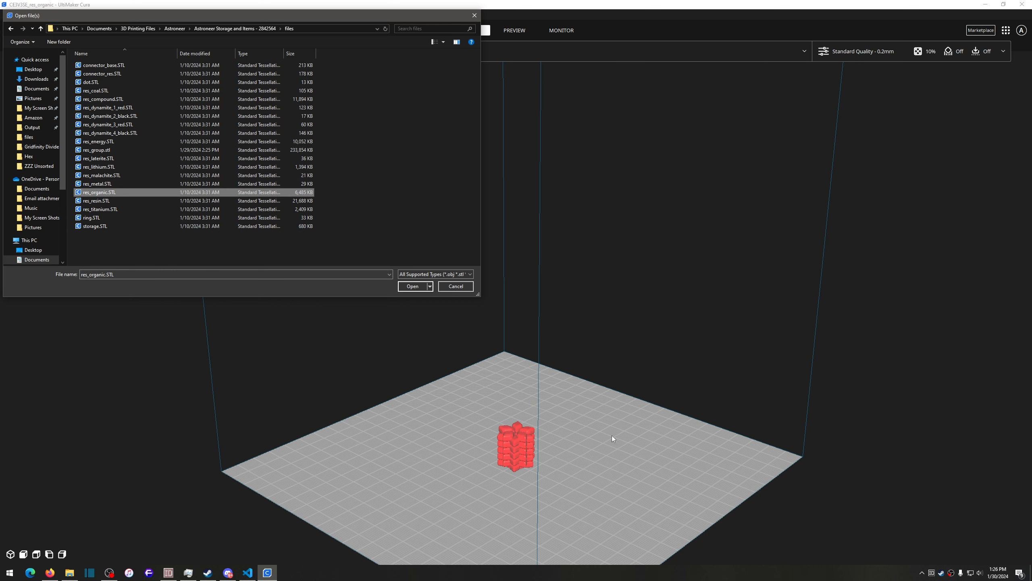
left_click(455, 286)
Step: Slice the single res_organic model with the current print settings
scroll(578, 468, "up", 3)
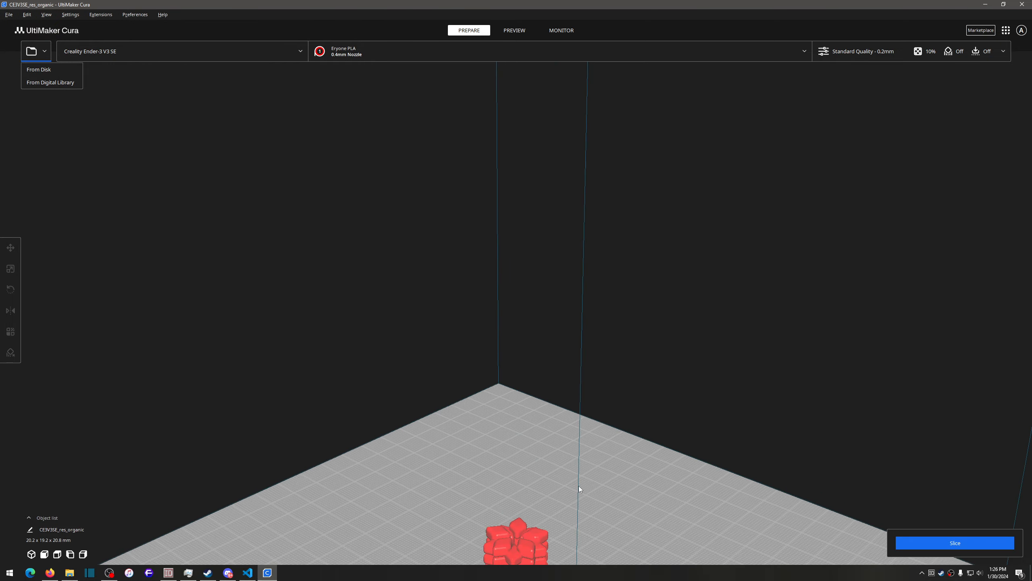
middle_click_drag(577, 473, 563, 231)
right_click_drag(495, 294, 492, 338)
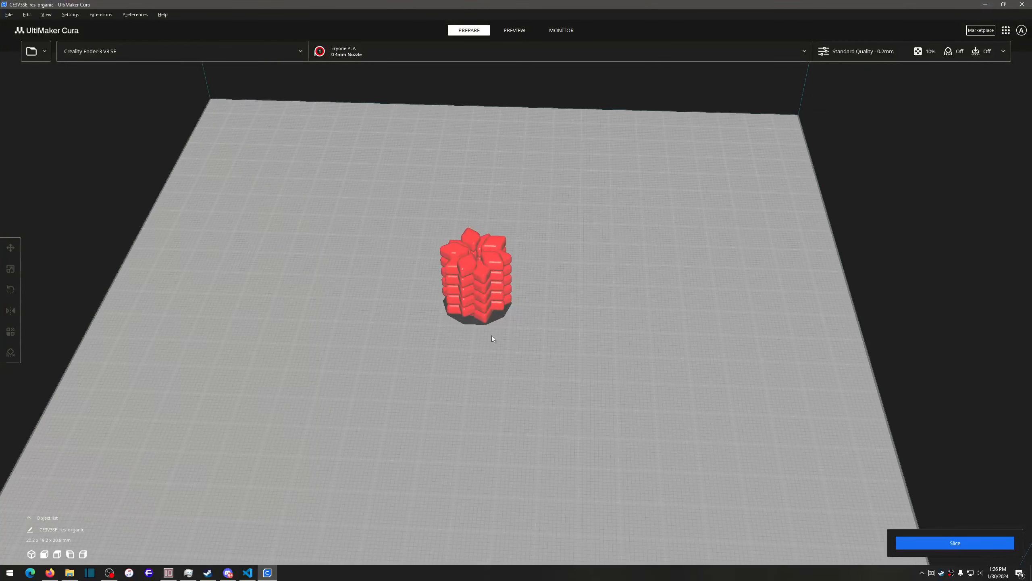
left_click(950, 546)
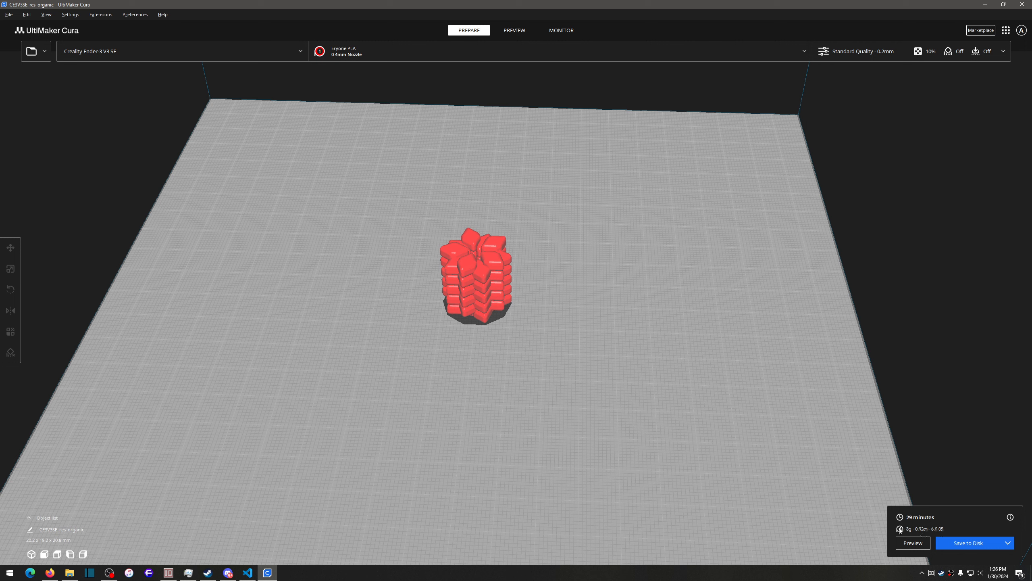
Step: Multiply the res_organic model with four additional copies
right_click_drag(484, 429, 515, 333)
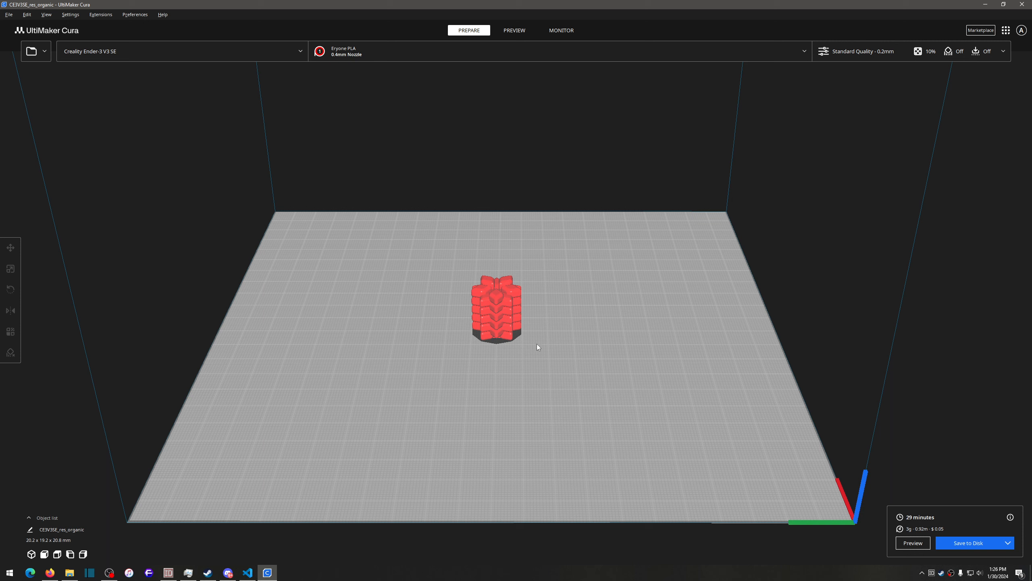
left_click(507, 322)
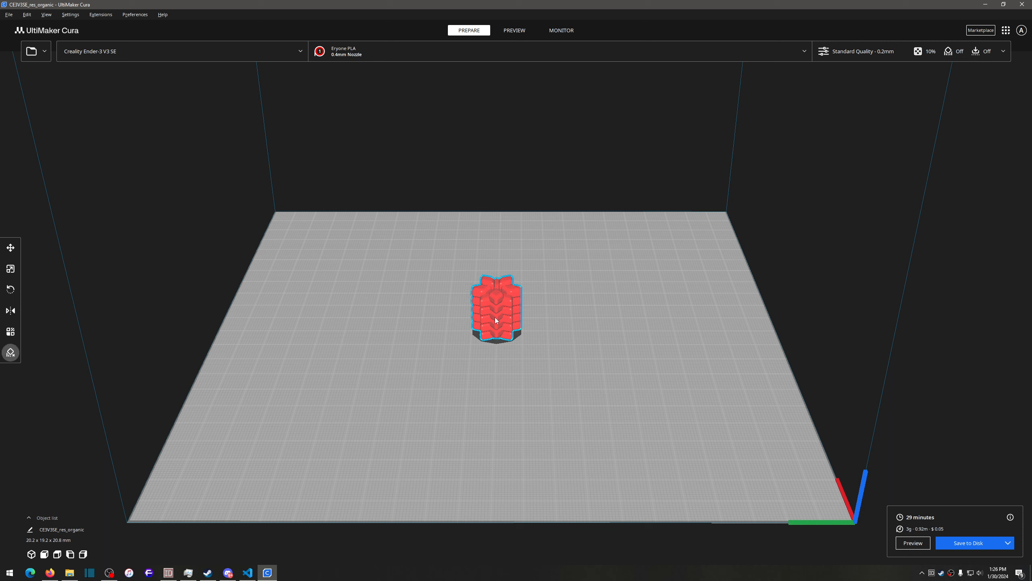
right_click(499, 320)
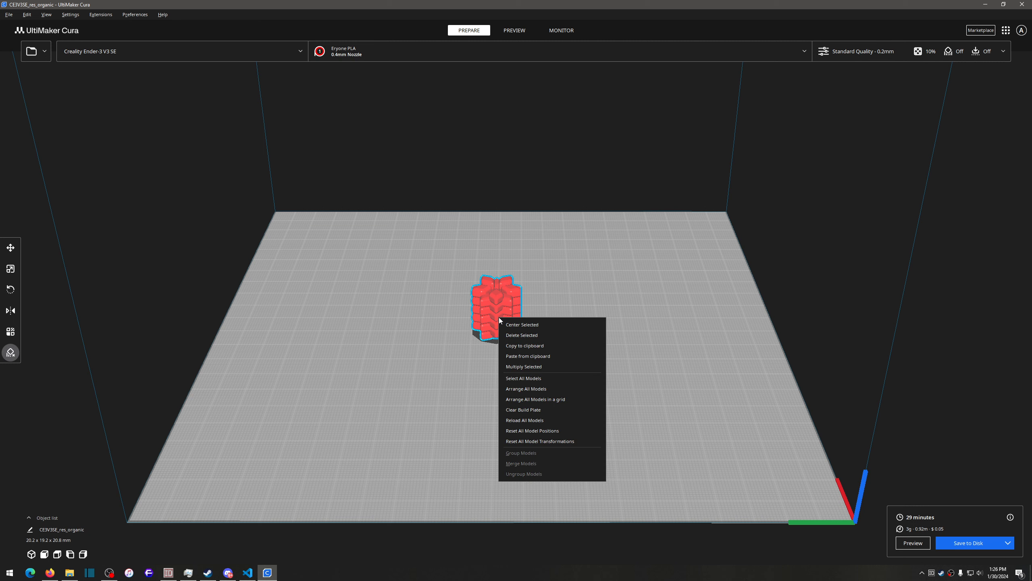
left_click(523, 367)
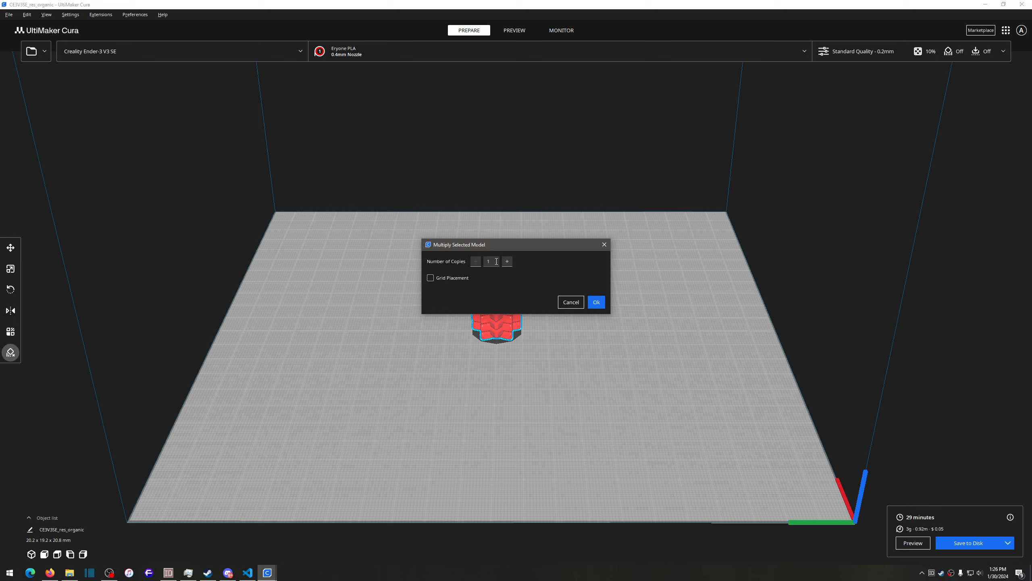
left_click_drag(497, 261, 462, 260)
left_click(596, 302)
right_click_drag(642, 385, 537, 370)
scroll(472, 338, "up", 3)
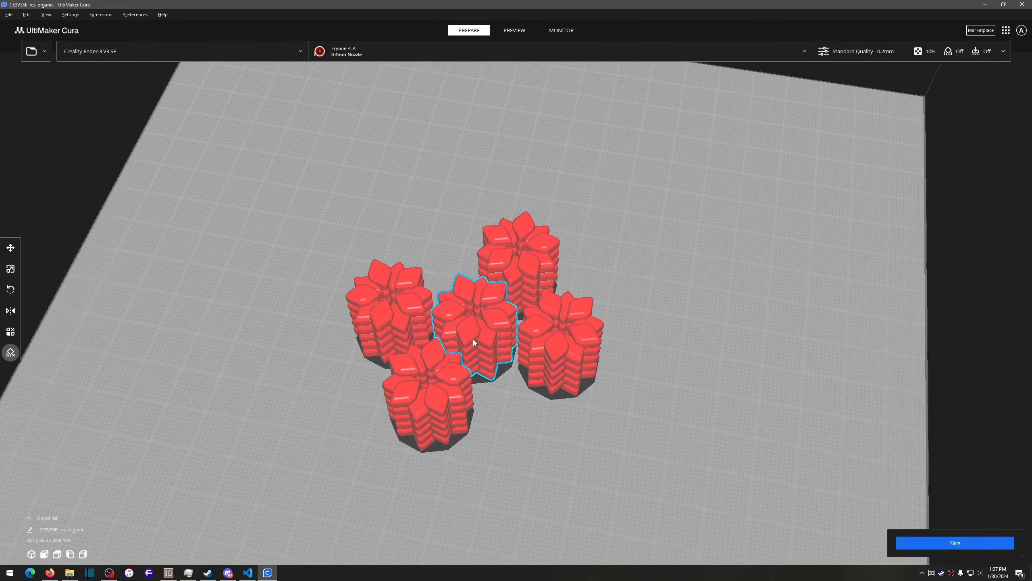
Step: Automatically arrange all res_organic models on the build plate
scroll(500, 425, "down", 3)
right_click_drag(629, 443, 691, 415)
right_click(585, 422)
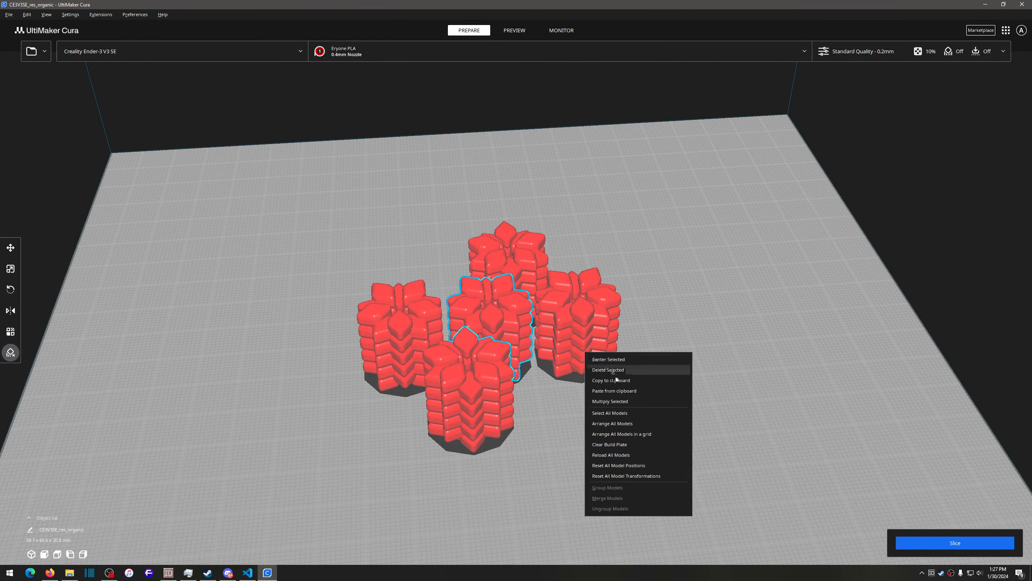
left_click(615, 422)
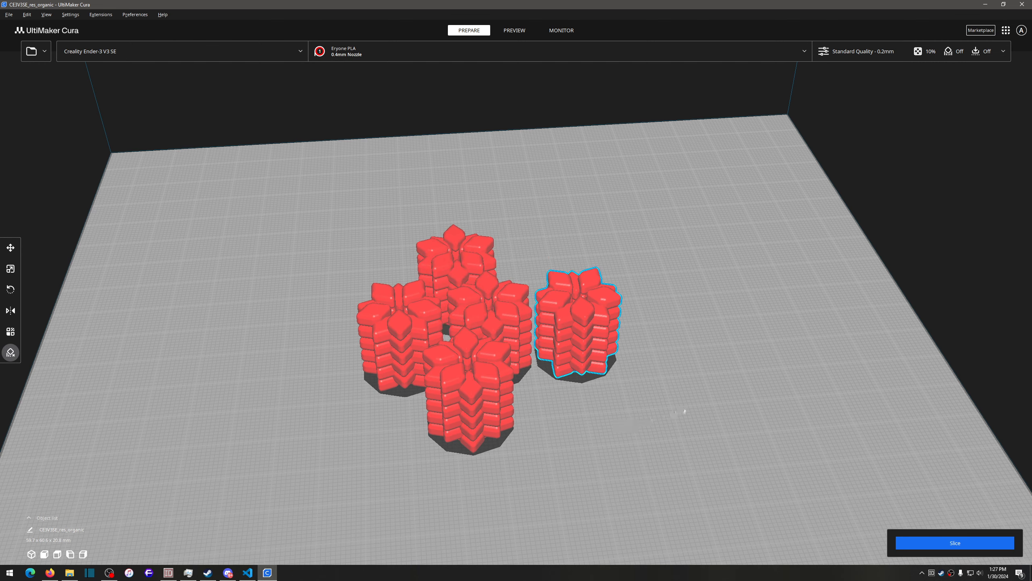
right_click_drag(617, 426, 670, 489)
right_click_drag(595, 410, 618, 348)
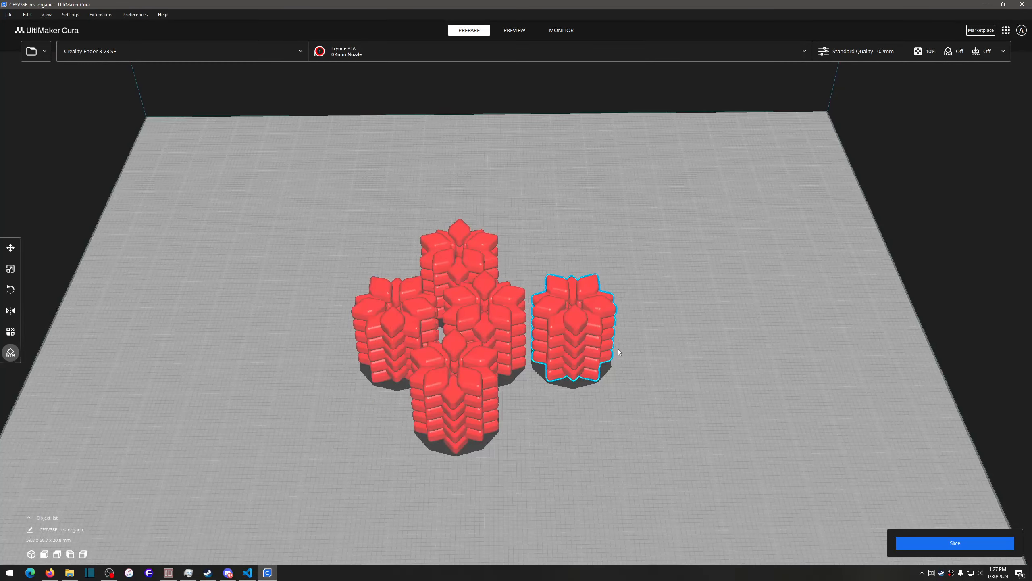
Step: Arrange all res_organic models in a grid on the build plate
right_click(558, 418)
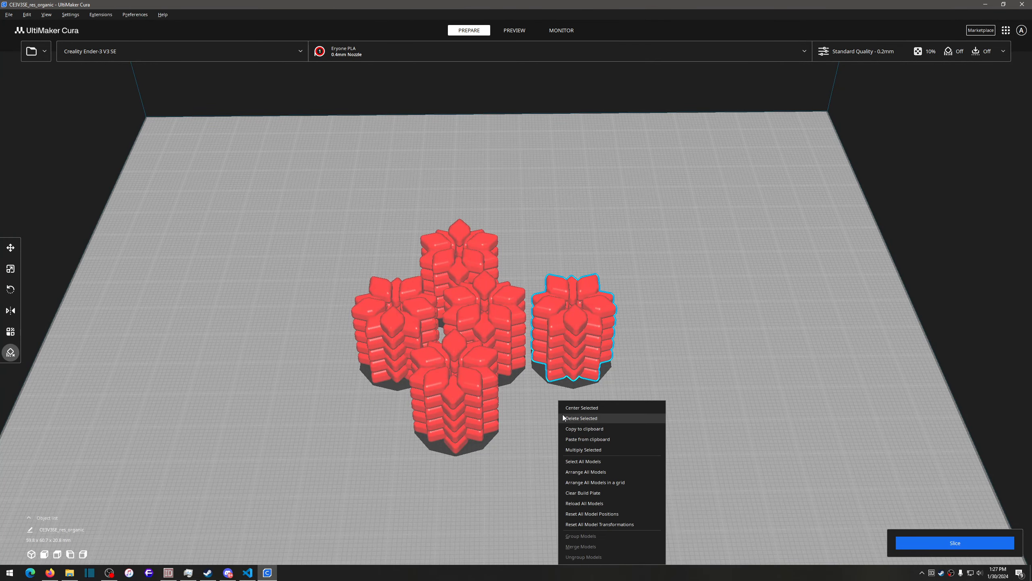
left_click(587, 484)
right_click_drag(571, 433, 309, 434)
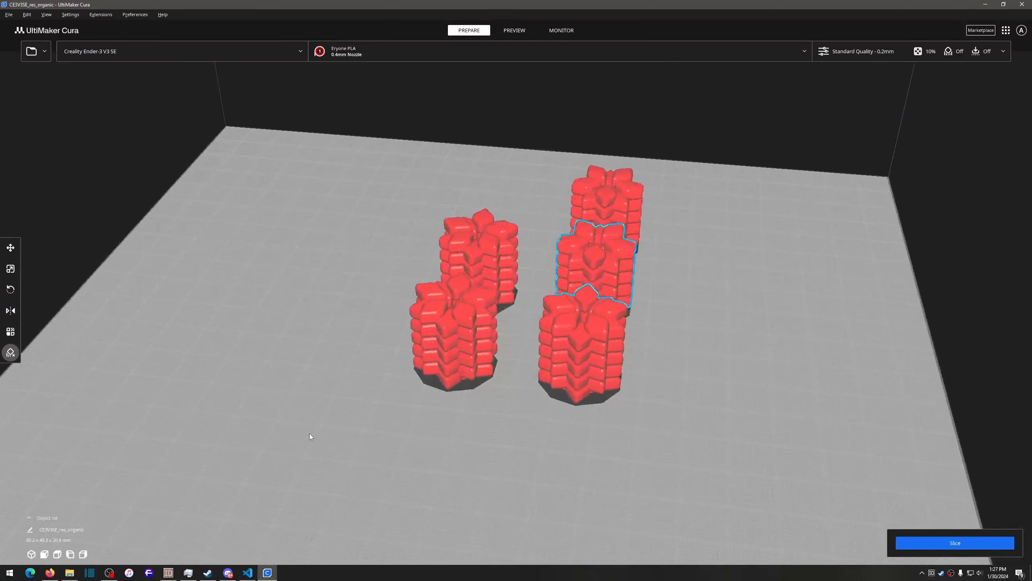
Step: Select all five res_organic models and group them
right_click(462, 337)
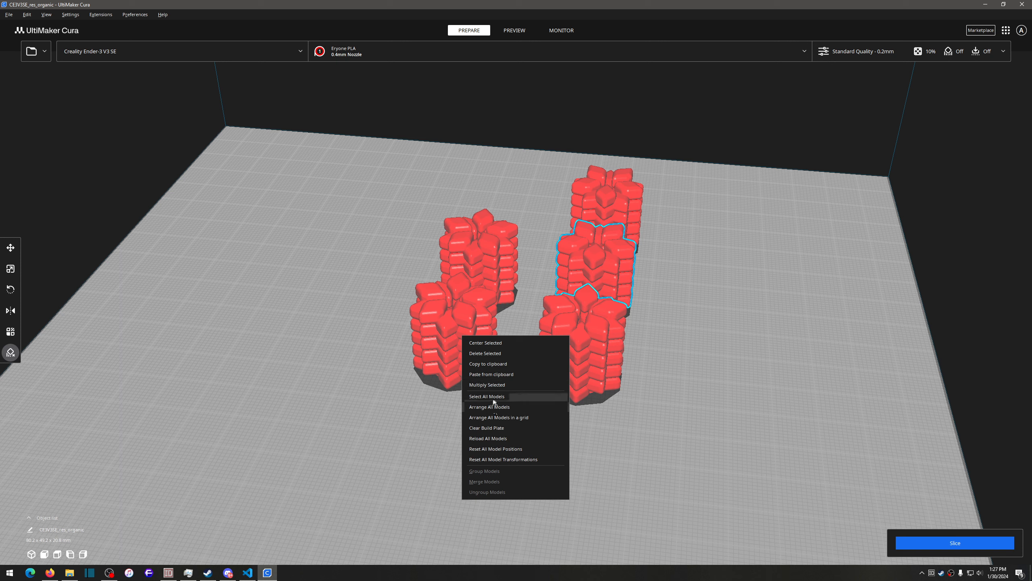
left_click(378, 359)
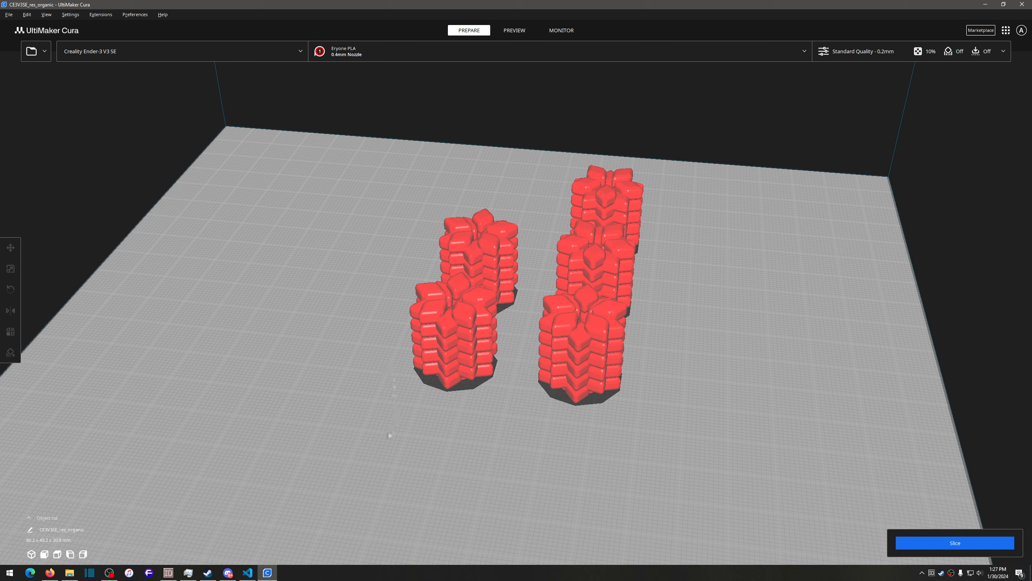
right_click(481, 374)
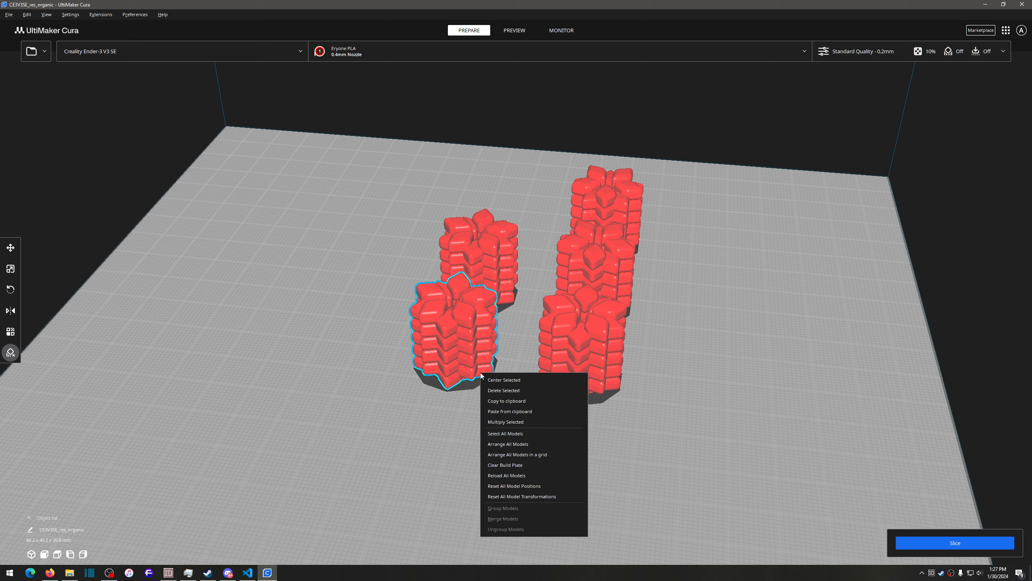
left_click(511, 433)
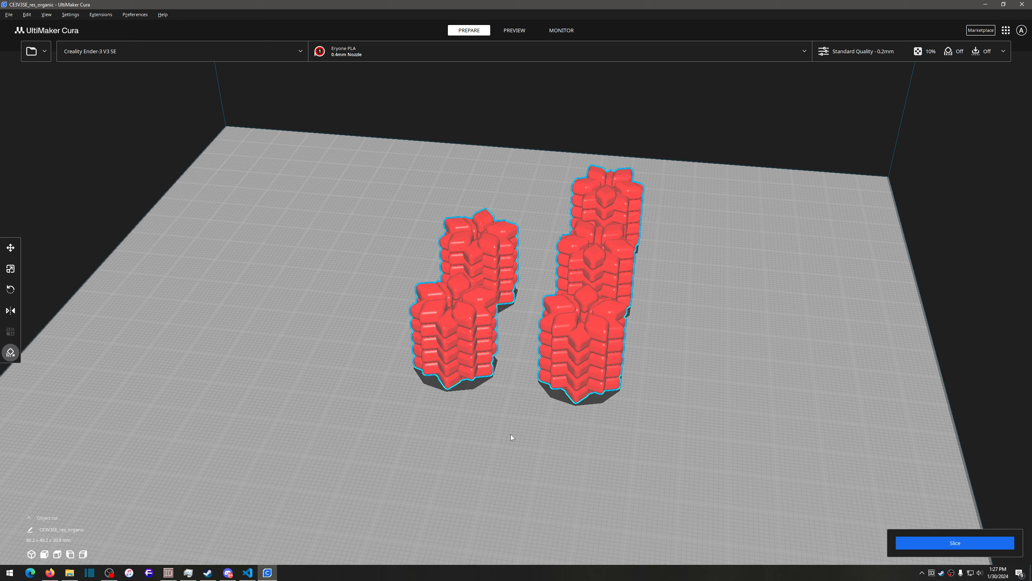
right_click(473, 362)
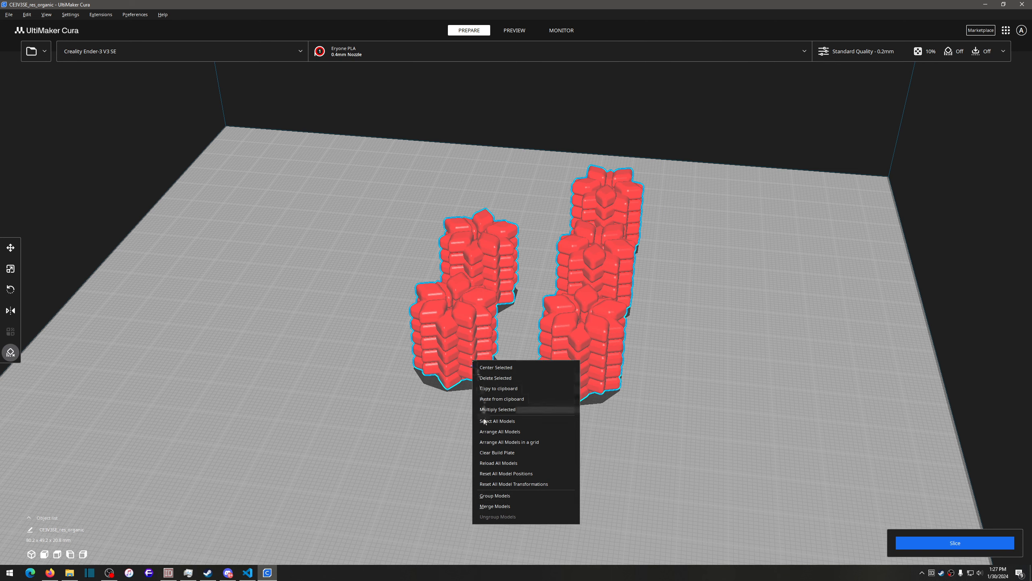
left_click(499, 496)
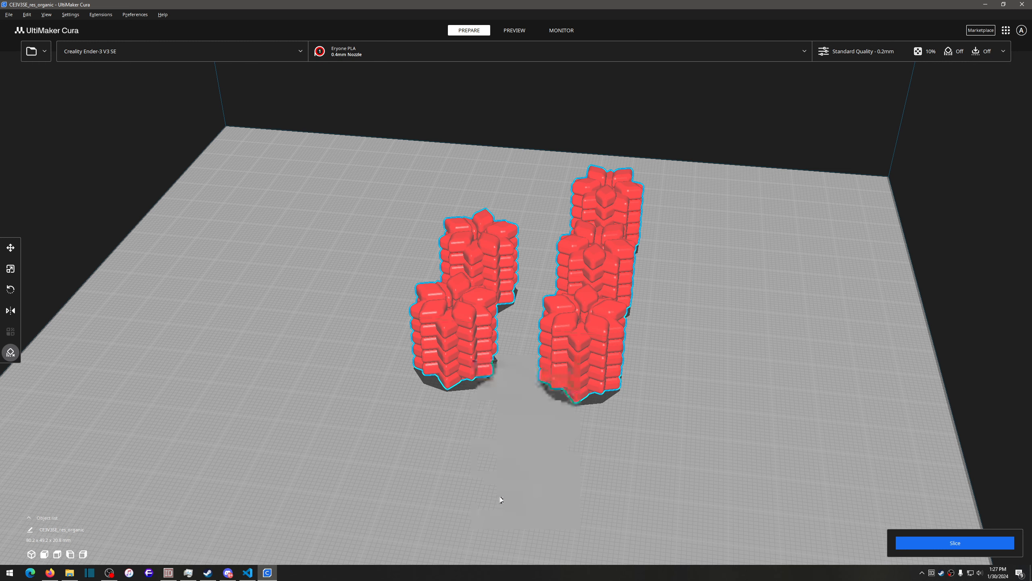
right_click_drag(515, 465, 461, 364)
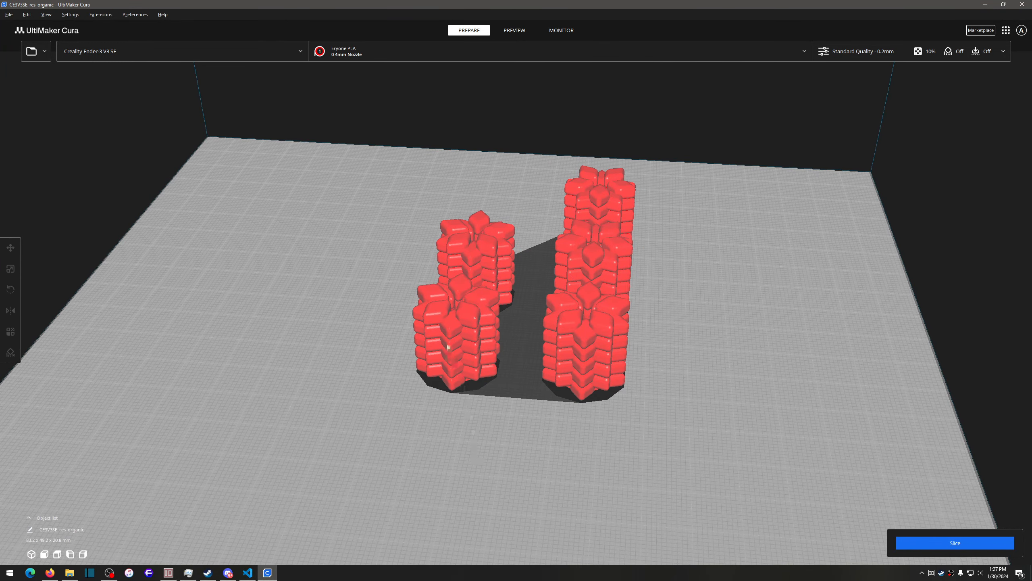
Step: Move the grouped res_organic models close to the far right corner of the build plate and deselect them
left_click(11, 248)
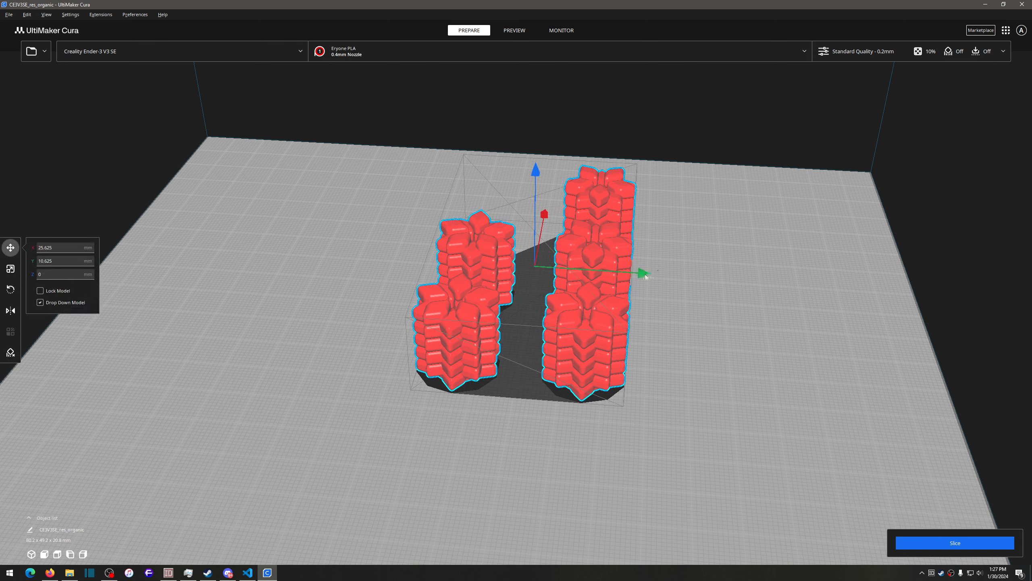
left_click_drag(644, 274, 547, 270)
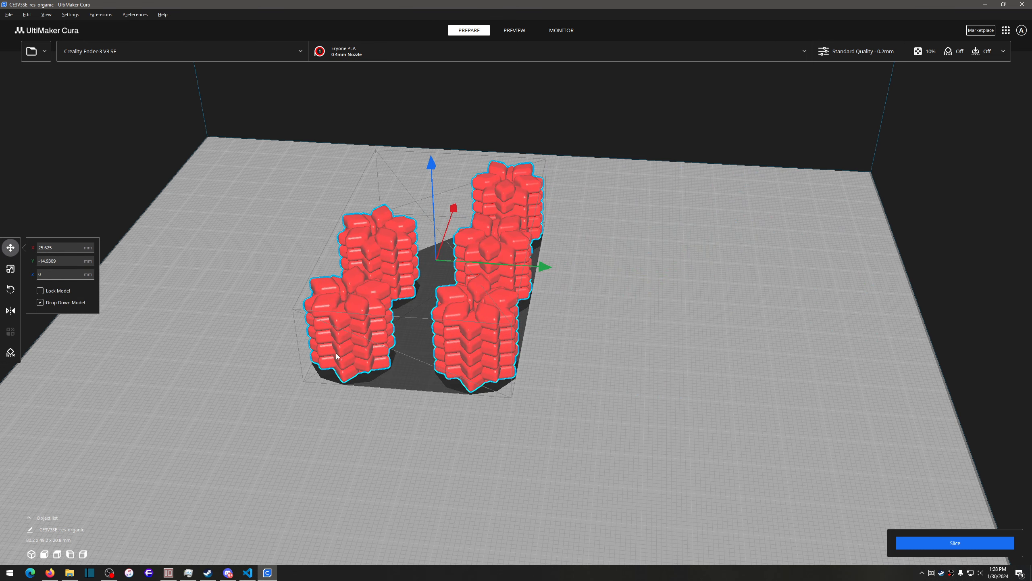
left_click_drag(453, 208, 914, 246)
left_click(398, 341)
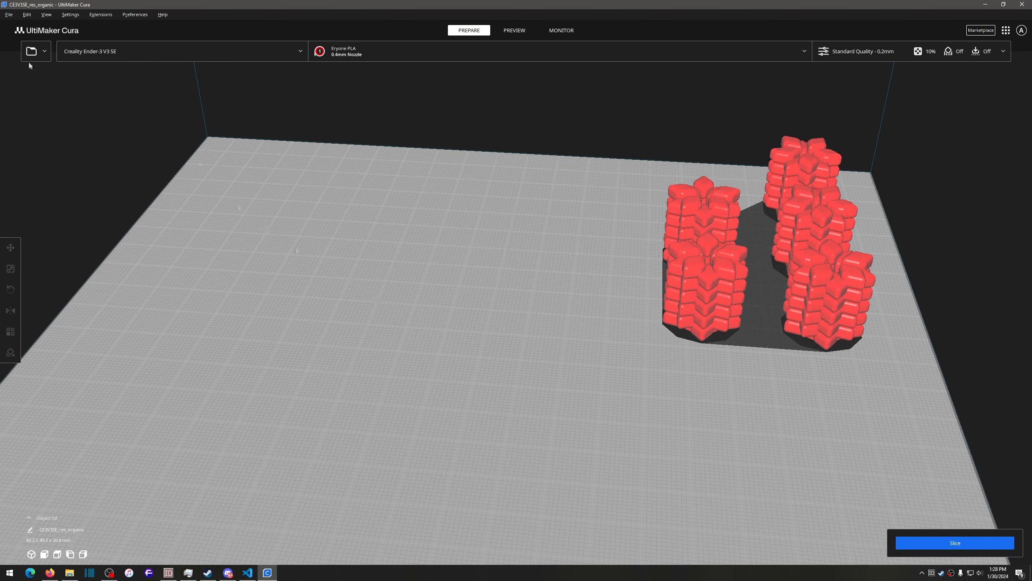
Step: Import res_compound.STL from the files folder of Astroneer Storage and Items - 2842564 onto the build plate
left_click(44, 50)
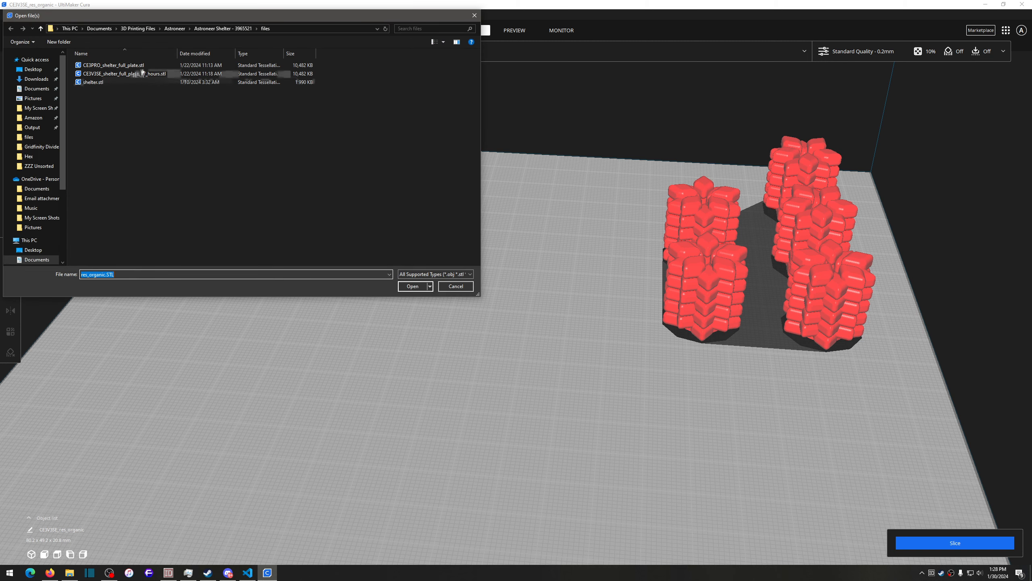
left_click(171, 29)
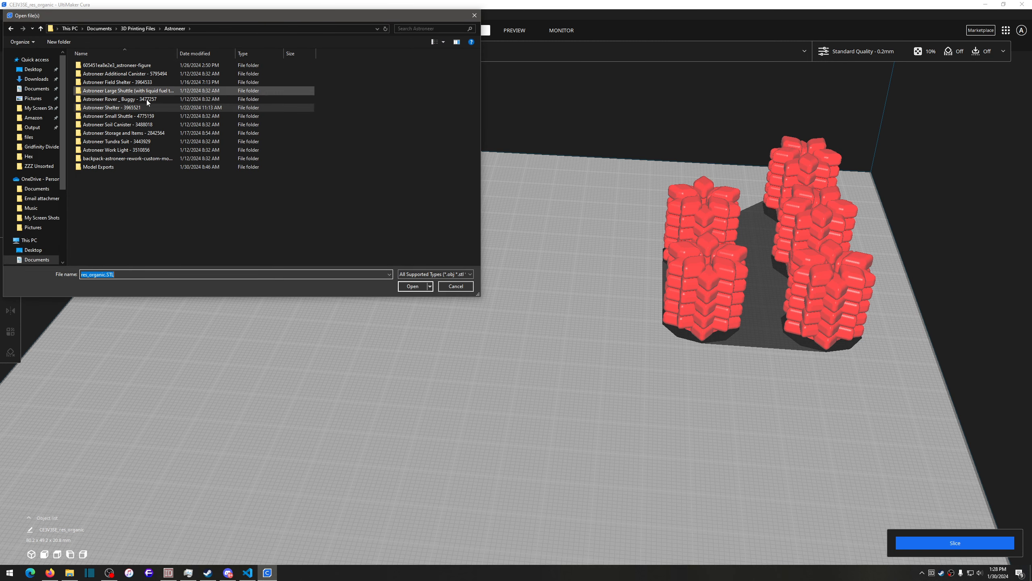
double_click(139, 133)
double_click(99, 76)
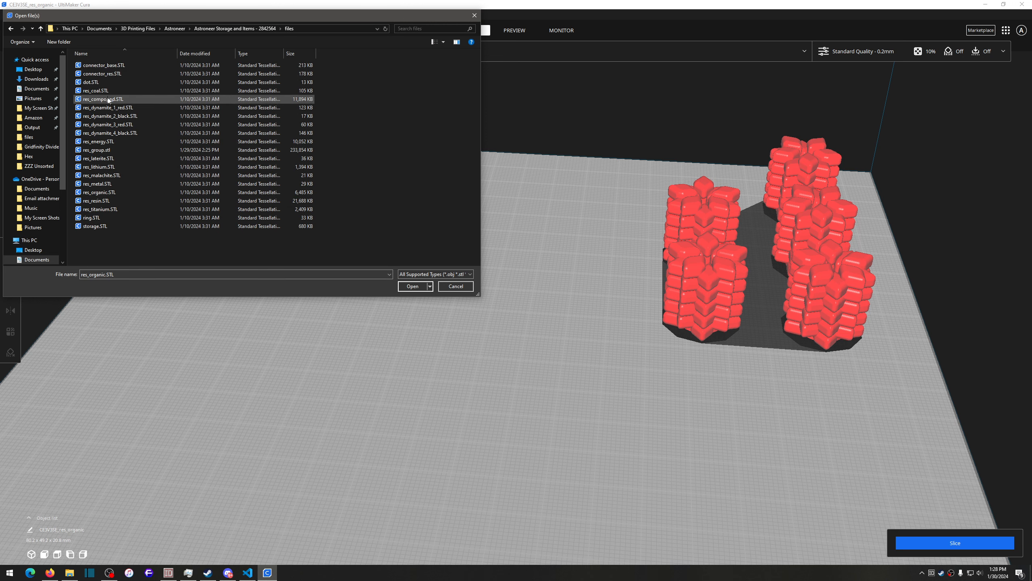
left_click(101, 98)
left_click_drag(101, 99, 380, 368)
left_click(446, 289)
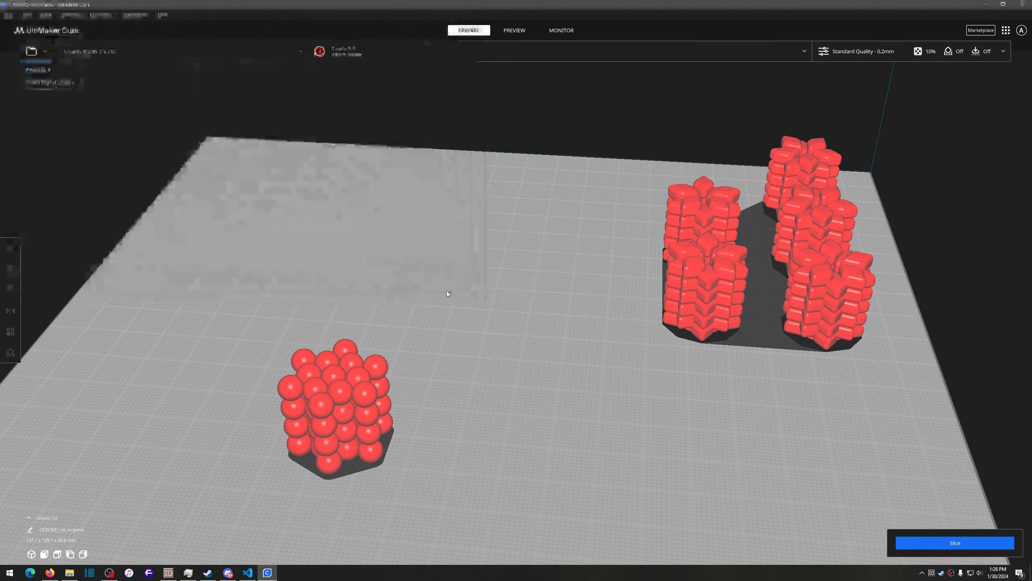
Step: Multiply the res_compound model with 4 copies, without grid placement
right_click(347, 420)
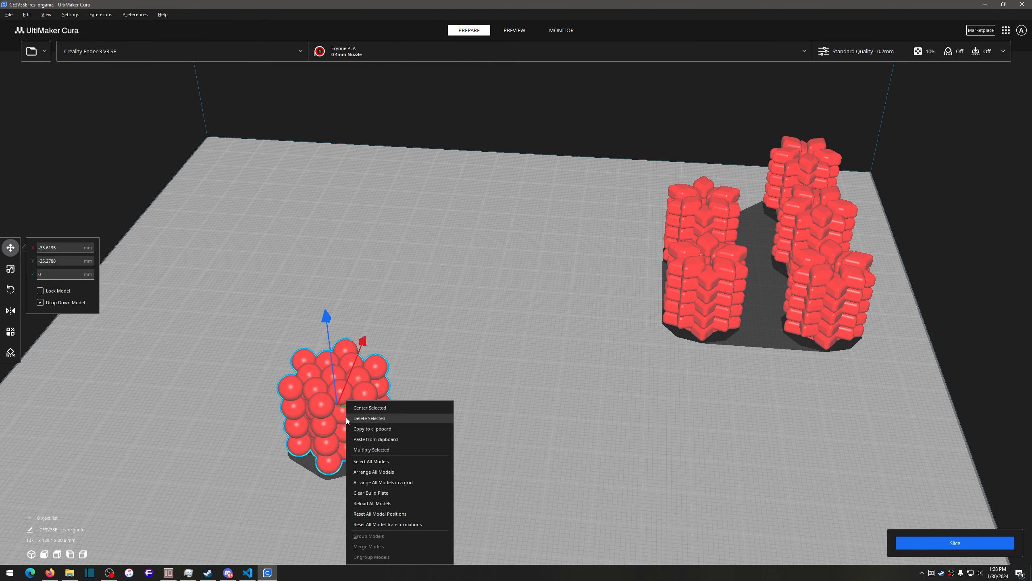
left_click(371, 449)
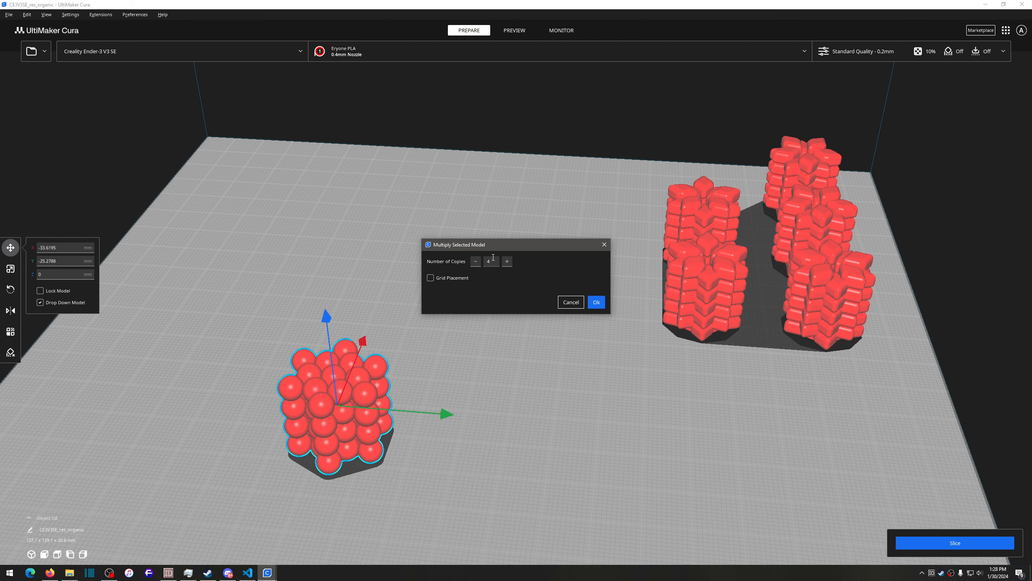
left_click(596, 302)
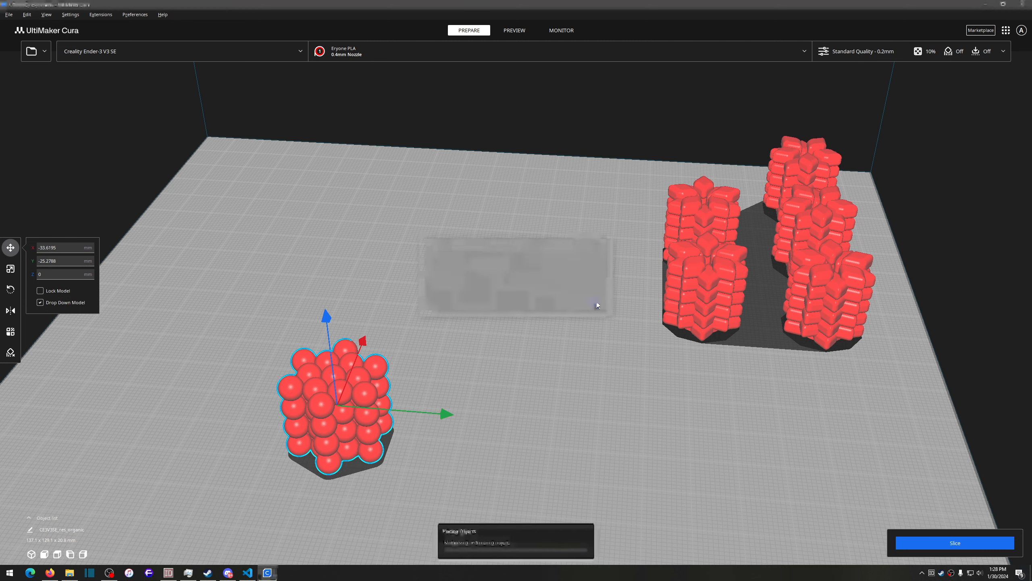
Step: Arrange the res_compound models and the grouped res_organic models in a grid on the build plate
right_click(483, 412)
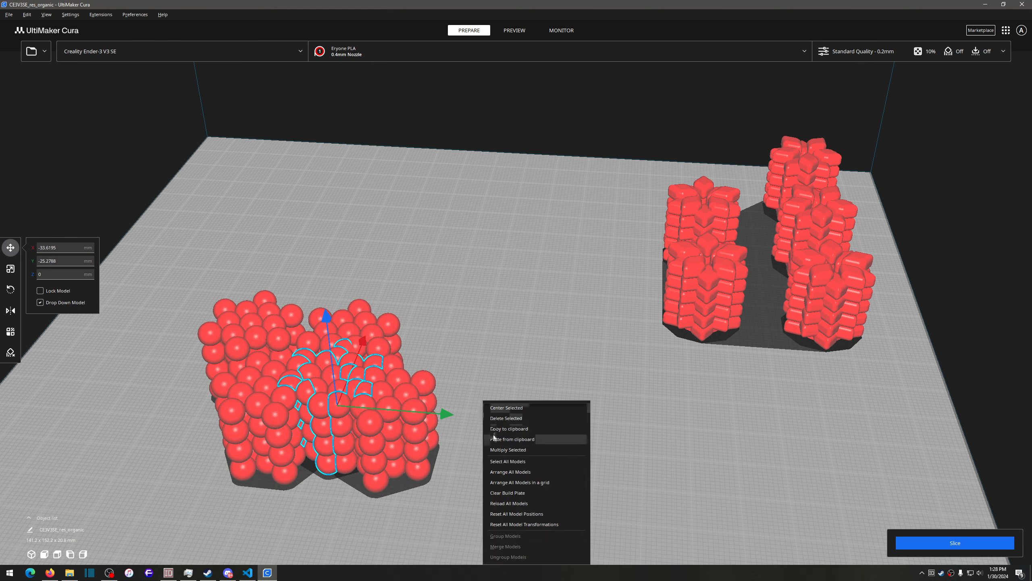
left_click(511, 482)
scroll(512, 482, "down", 8)
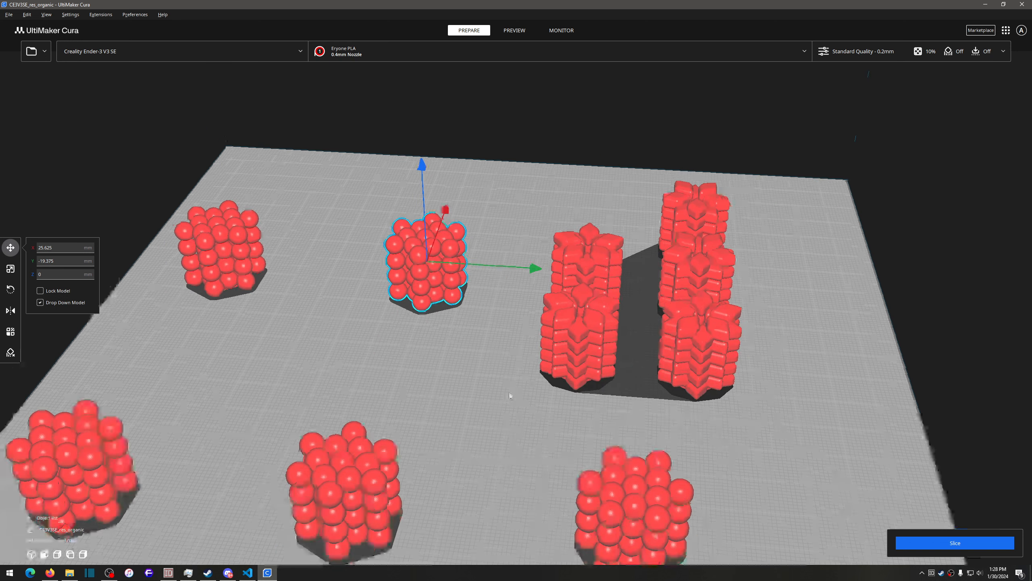
right_click_drag(527, 455, 623, 354)
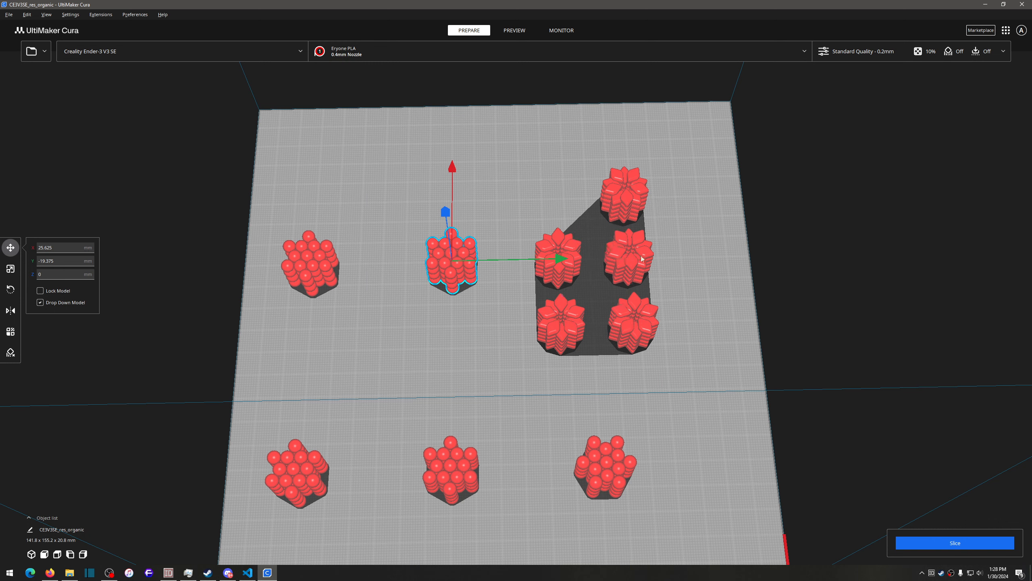
right_click_drag(712, 357, 731, 380)
Step: Automatically arrange the res_compound models around the res_organic group and deselect everything
key("ctrl+r")
scroll(482, 333, "up", 3)
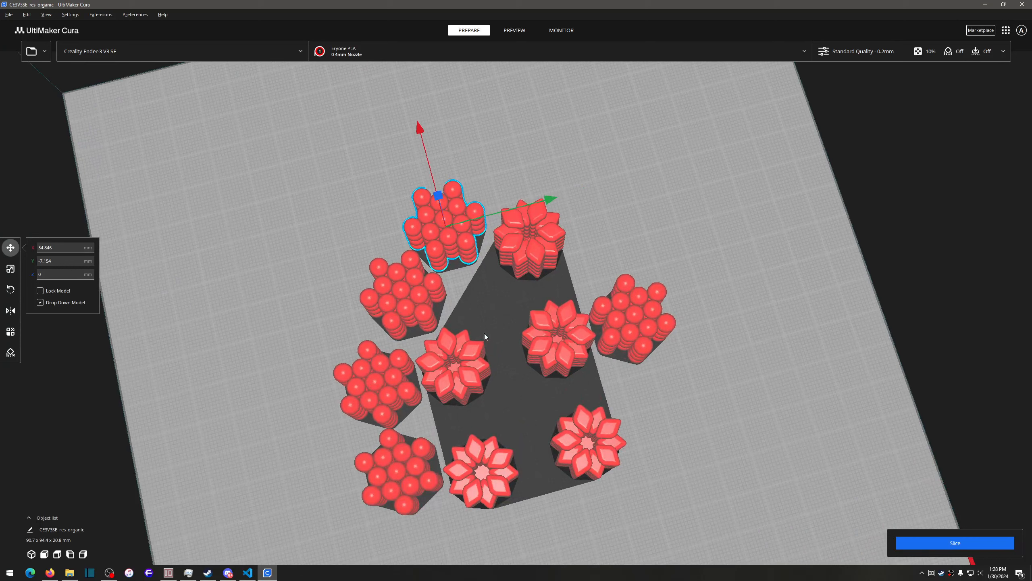
right_click(600, 390)
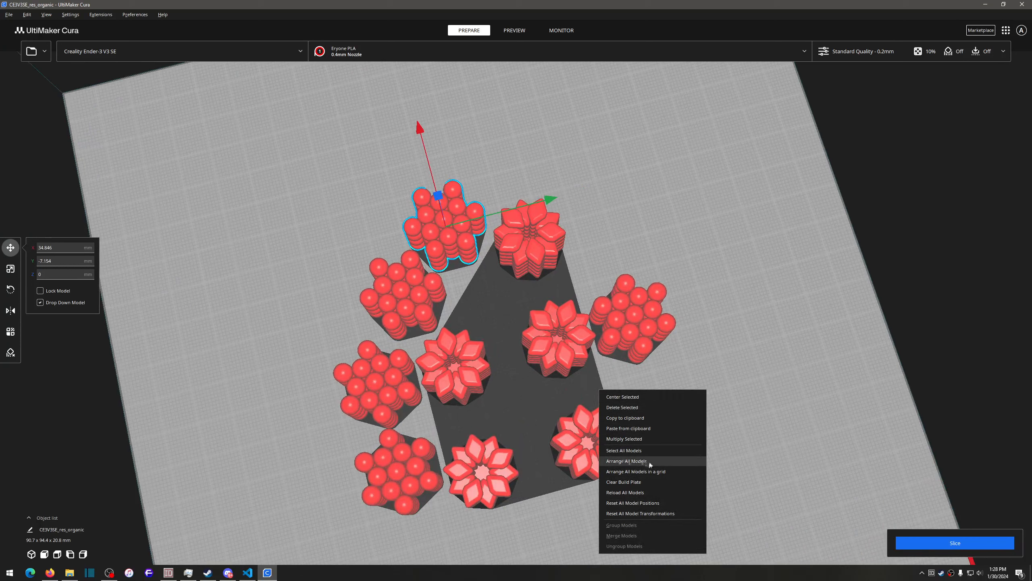
left_click(637, 379)
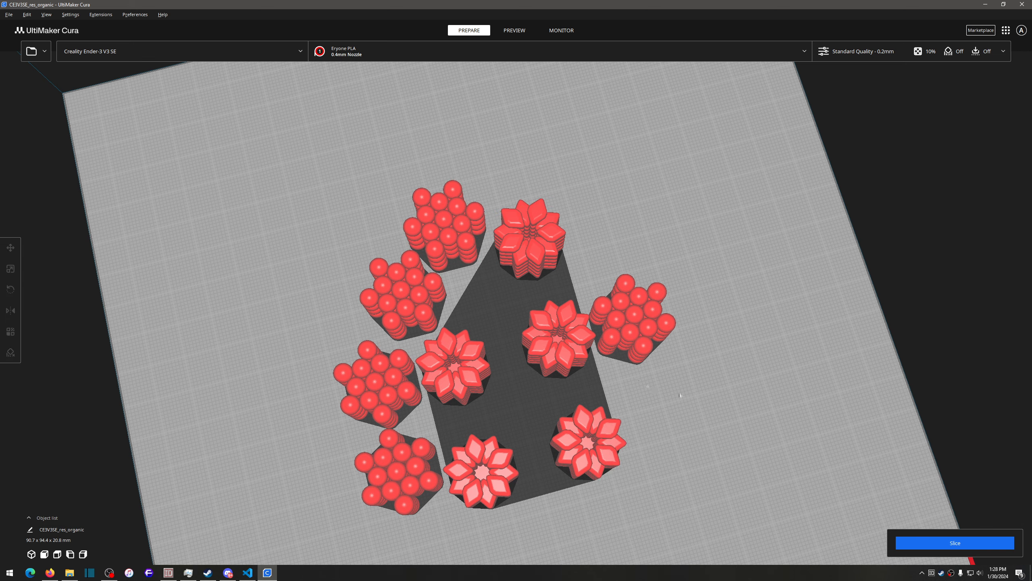
Step: Slice the arranged res_compound and res_organic models
right_click_drag(709, 402, 633, 386)
right_click_drag(589, 439, 784, 374)
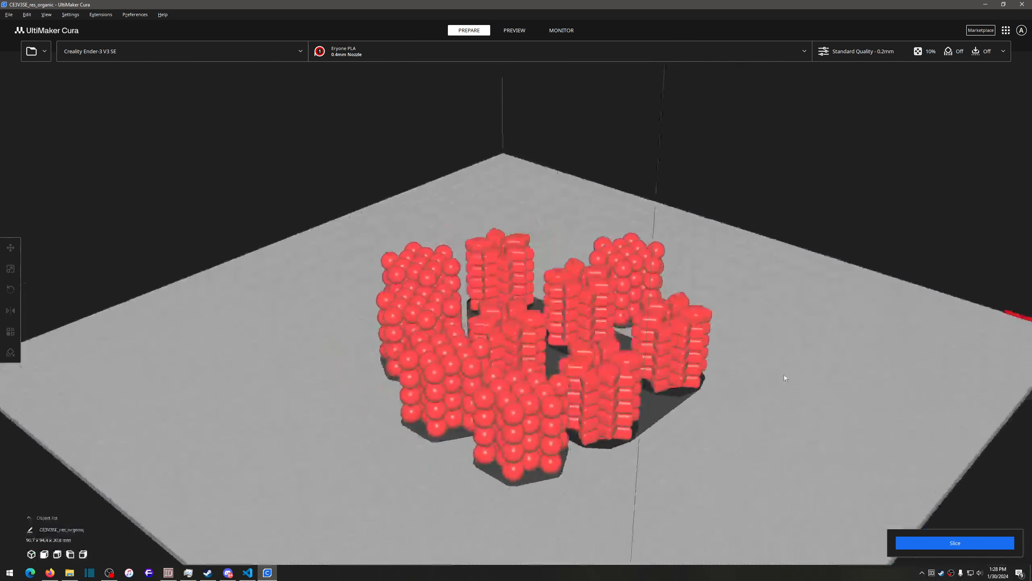
right_click_drag(300, 405, 498, 406)
right_click_drag(742, 426, 474, 439)
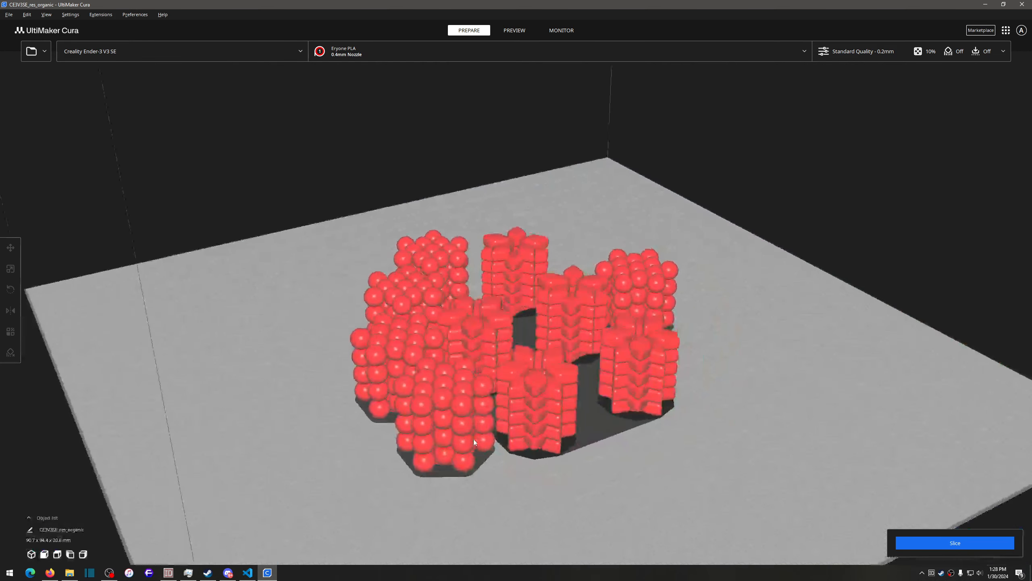
right_click_drag(720, 435, 634, 451)
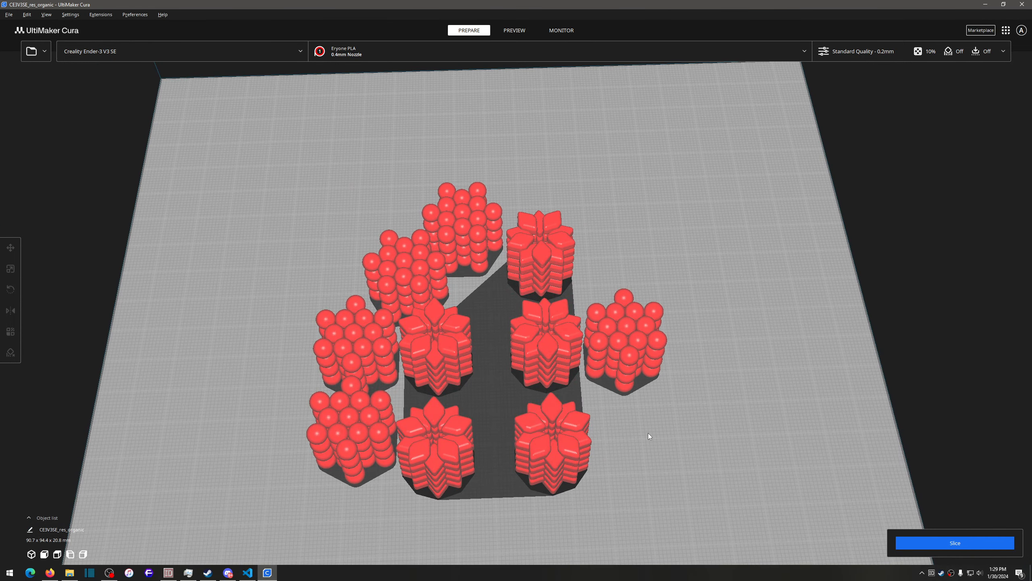
right_click_drag(698, 432, 731, 496)
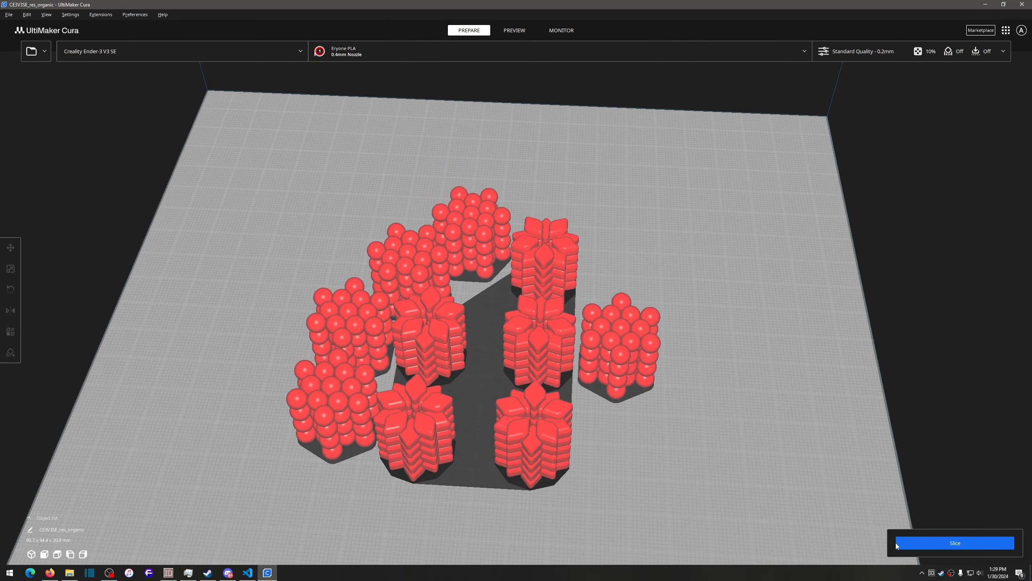
left_click(966, 544)
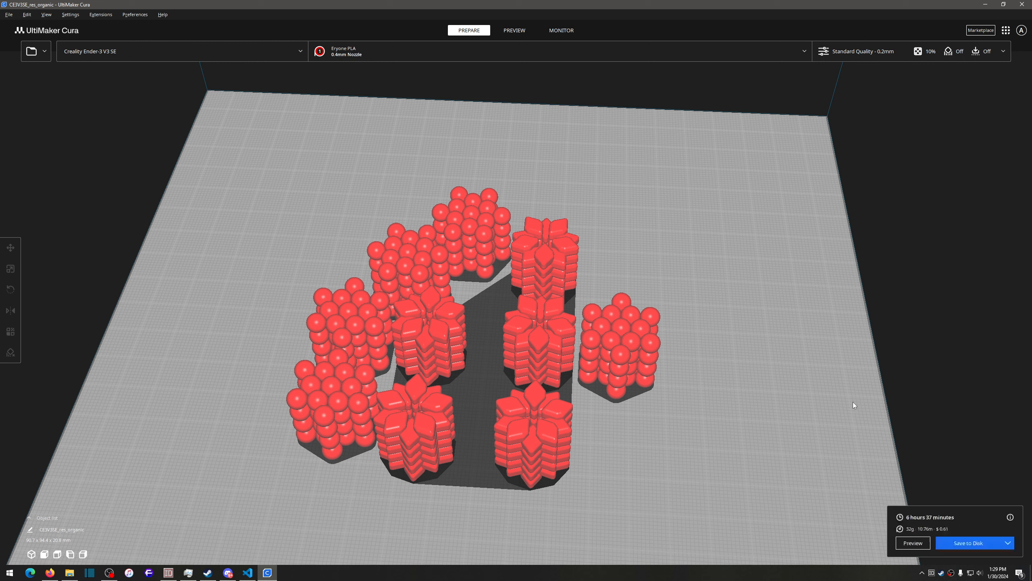
Step: Show the layer preview of the sliced models and check the recommended print settings
mouse_move(734, 435)
right_mouse_down()
mouse_move(708, 443)
mouse_move(718, 440)
right_mouse_up()
right_click_drag(660, 453, 577, 443)
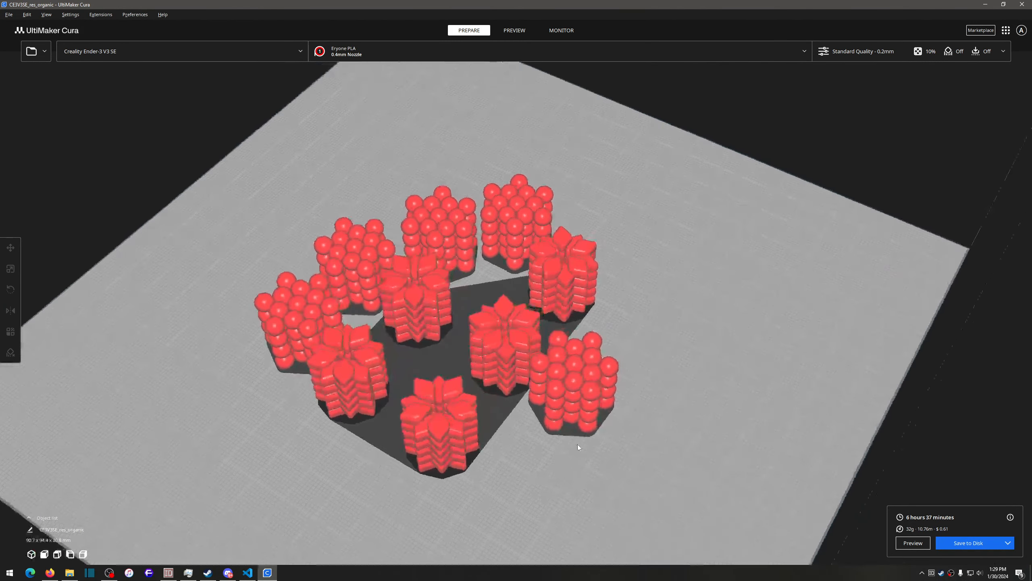
right_click_drag(642, 452, 872, 526)
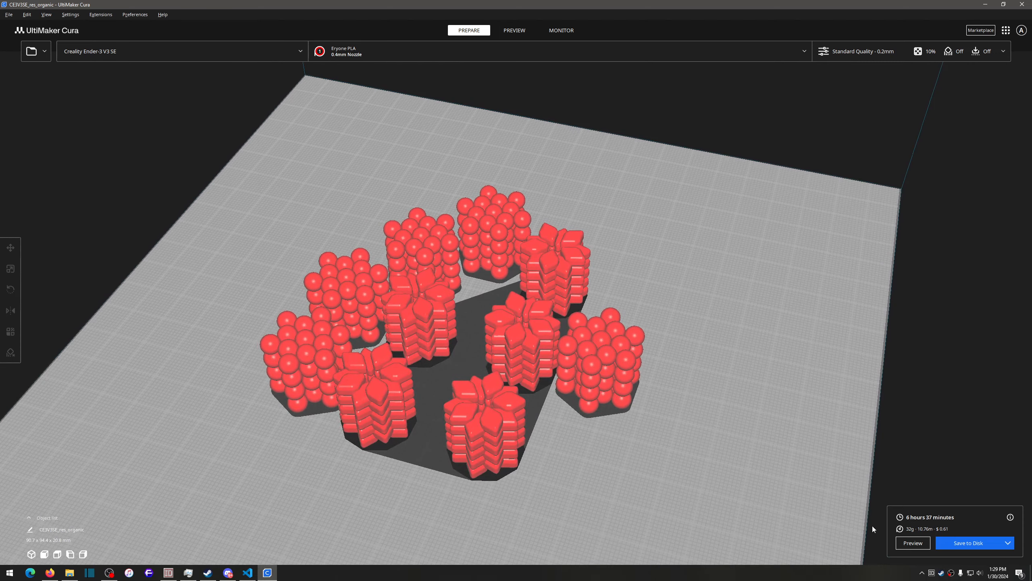
left_click(909, 544)
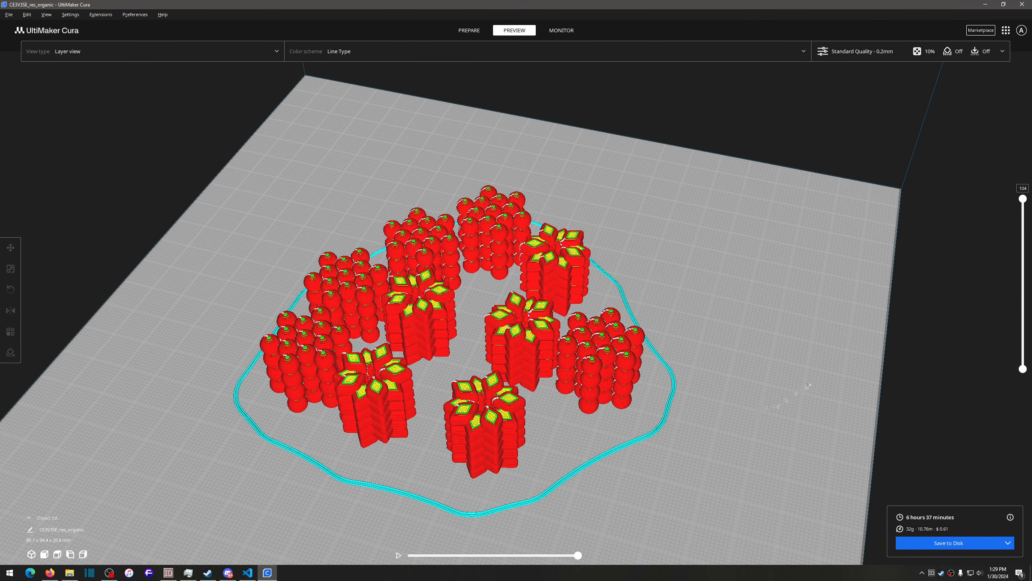
left_click(975, 51)
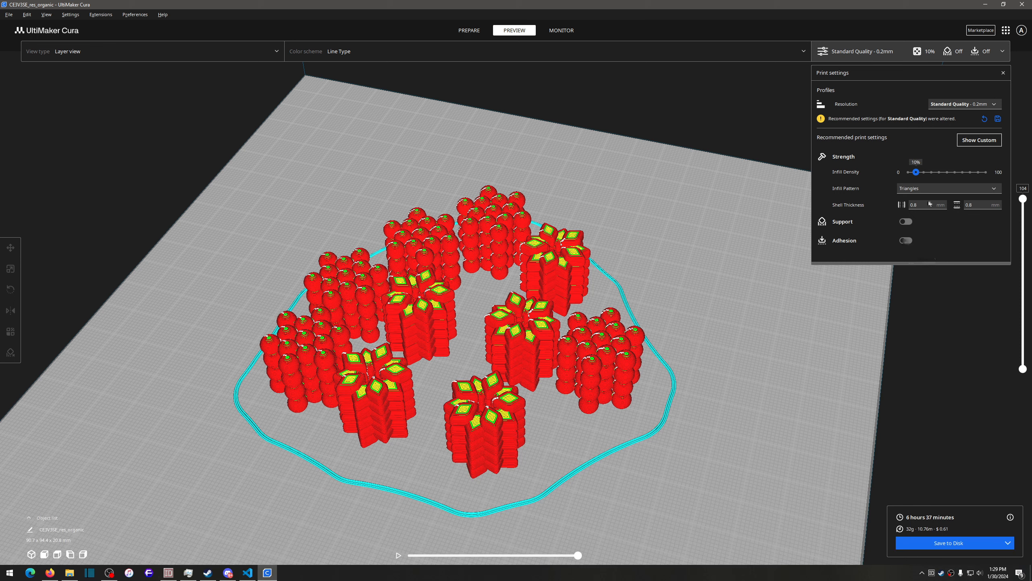
left_click(841, 59)
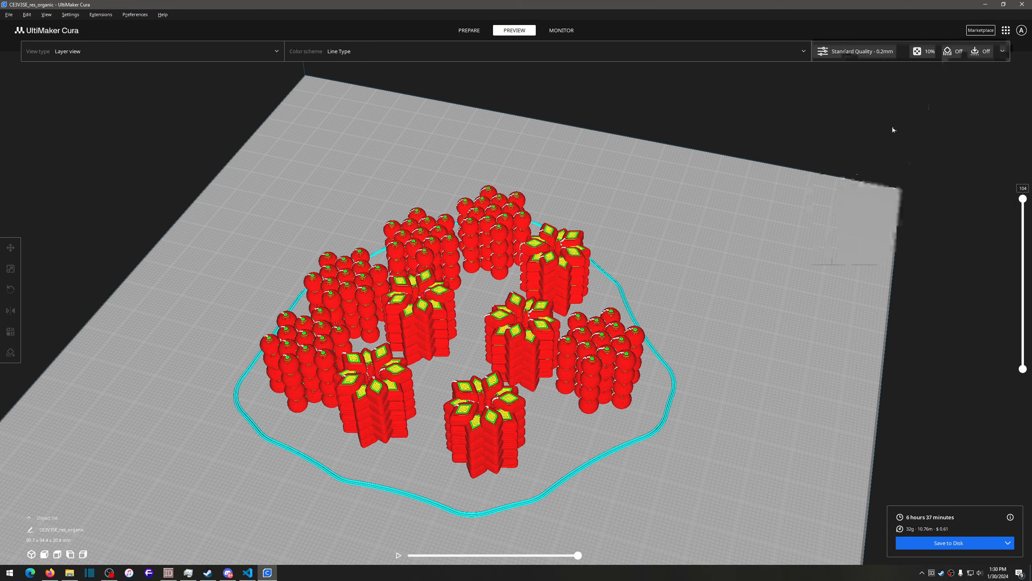
Step: Examine the upper layers of the sliced models up close and from several angles in the layer preview
scroll(751, 295, "up", 5)
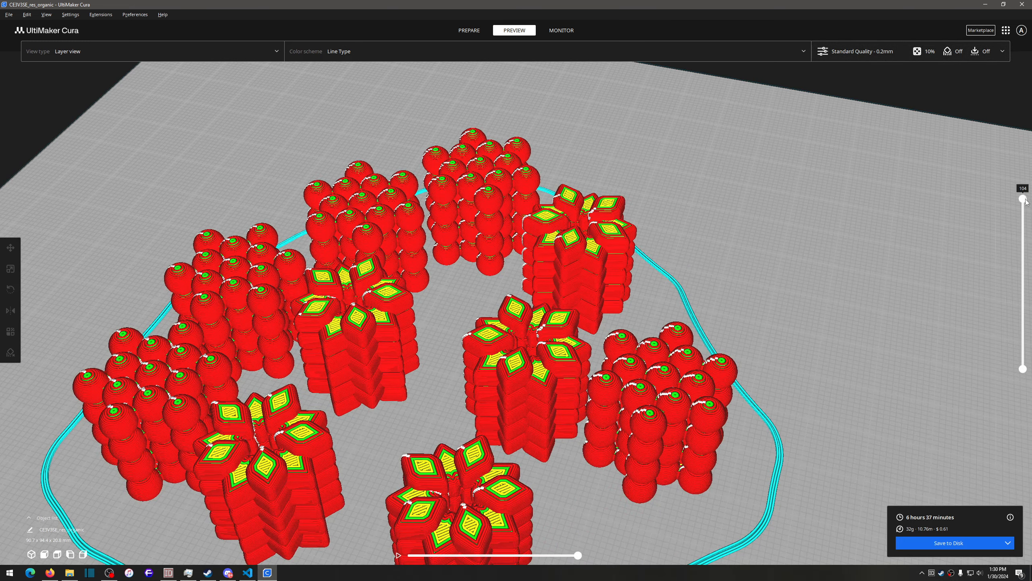
mouse_move(1023, 198)
left_mouse_down()
mouse_move(1023, 324)
mouse_move(1016, 203)
left_mouse_up()
left_click_drag(1010, 197, 984, 176)
scroll(803, 305, "down", 5)
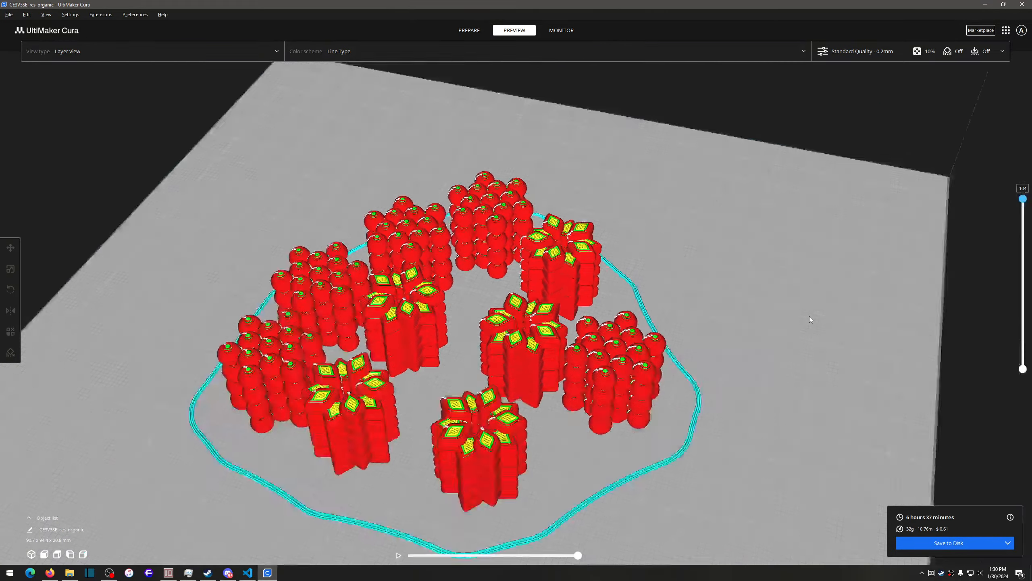
right_click_drag(809, 316, 470, 317)
scroll(500, 321, "up", 5)
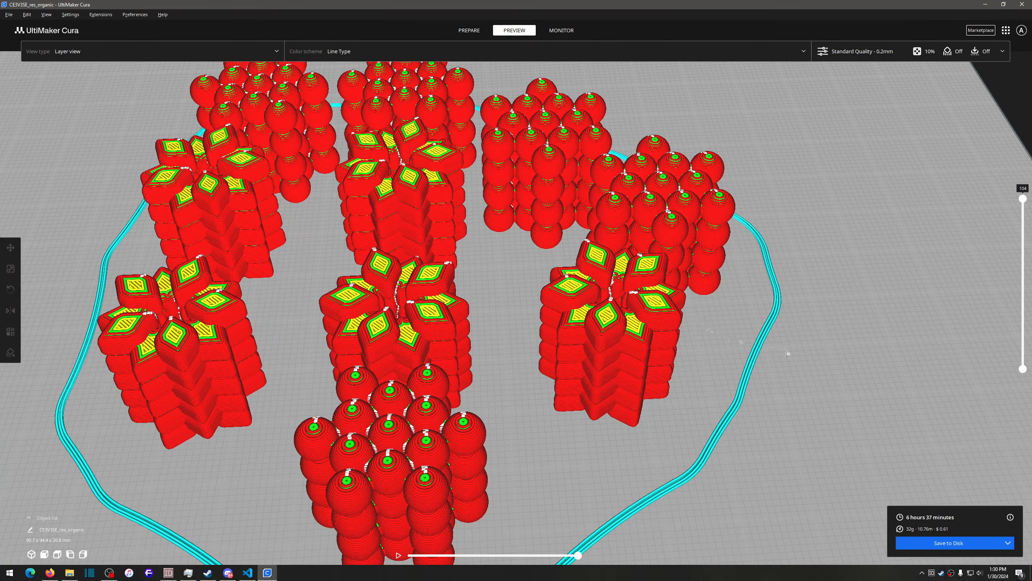
mouse_move(787, 353)
right_mouse_down()
mouse_move(912, 327)
mouse_move(797, 368)
right_mouse_up()
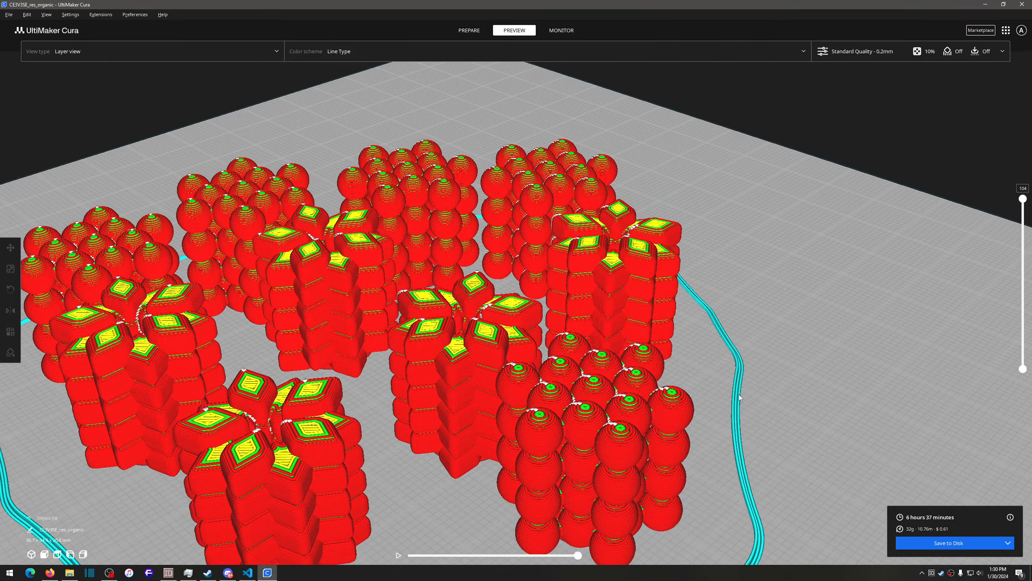
scroll(751, 386, "down", 5)
mouse_move(731, 383)
right_mouse_down()
mouse_move(827, 391)
mouse_move(814, 395)
mouse_move(815, 364)
mouse_move(729, 386)
right_mouse_up()
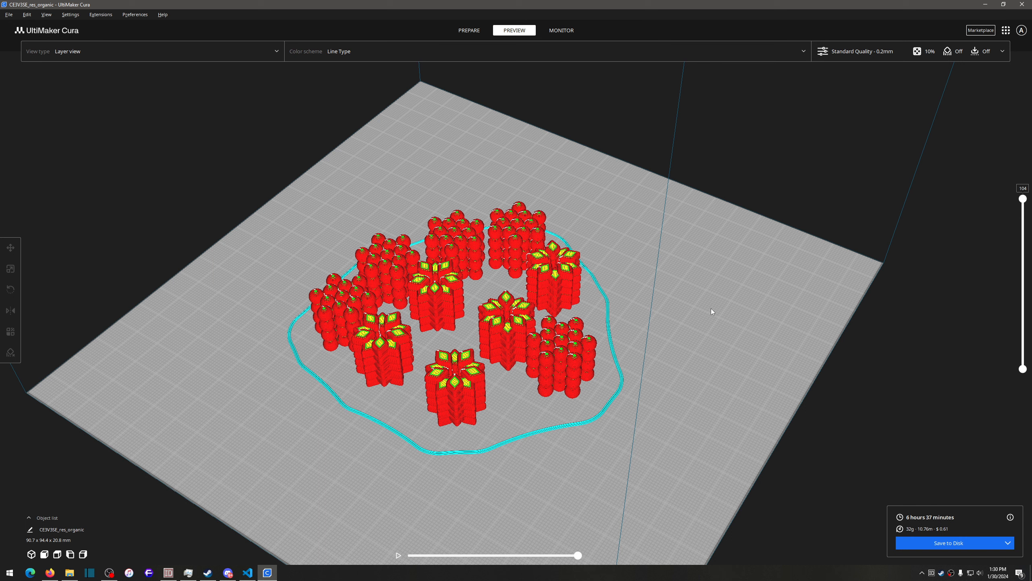
Step: Reset the camera to the 3D view and lower the topmost displayed layer by several layers to inspect the models up close
left_click(30, 553)
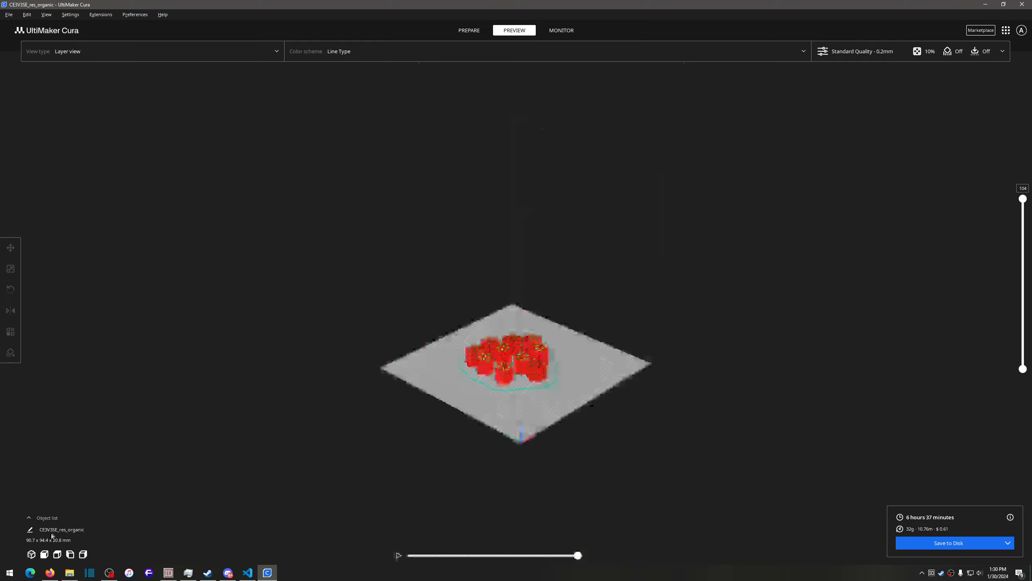
scroll(499, 472, "up", 6)
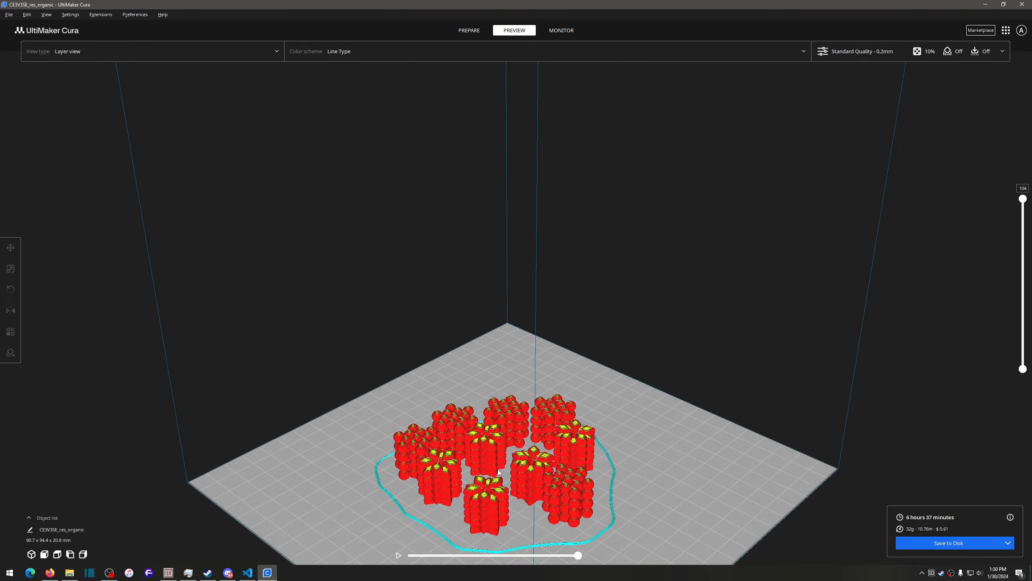
scroll(503, 327, "up", 8)
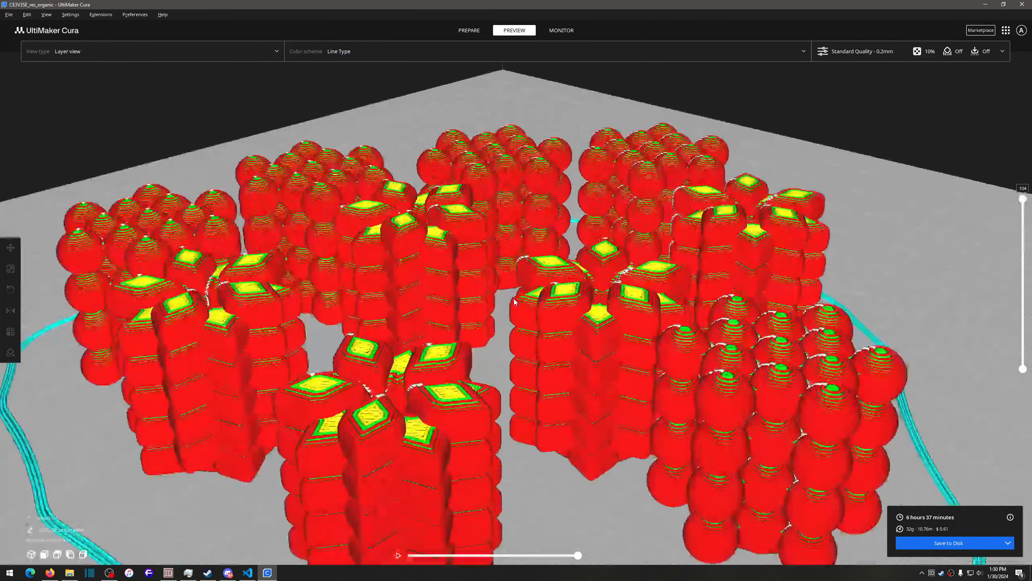
scroll(513, 298, "up", 1)
middle_click_drag(514, 298, 570, 317)
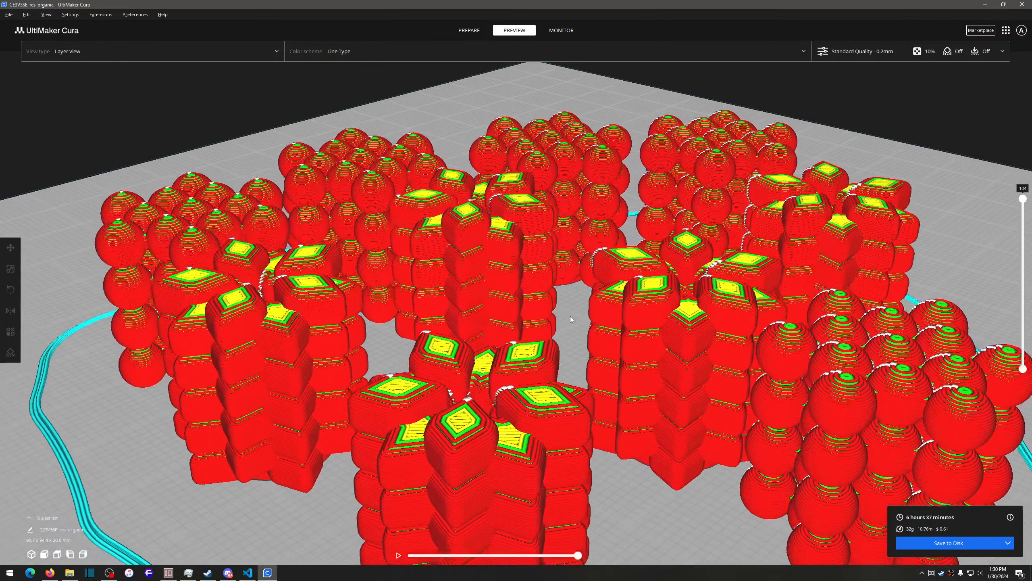
right_click_drag(570, 316, 622, 318)
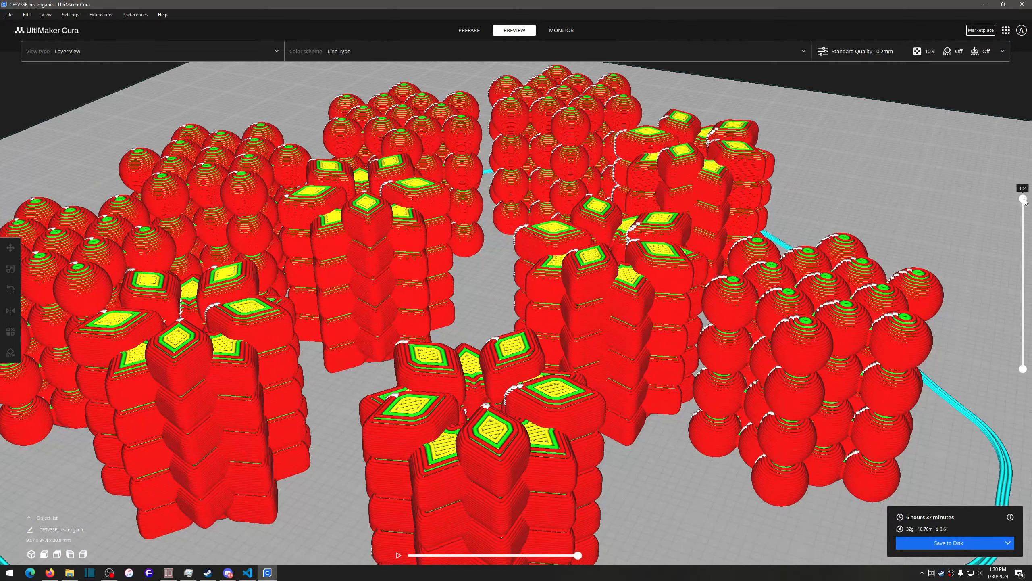
key("Down")
key("Down")
key("Down")
key("Down")
key("Down")
key("Down")
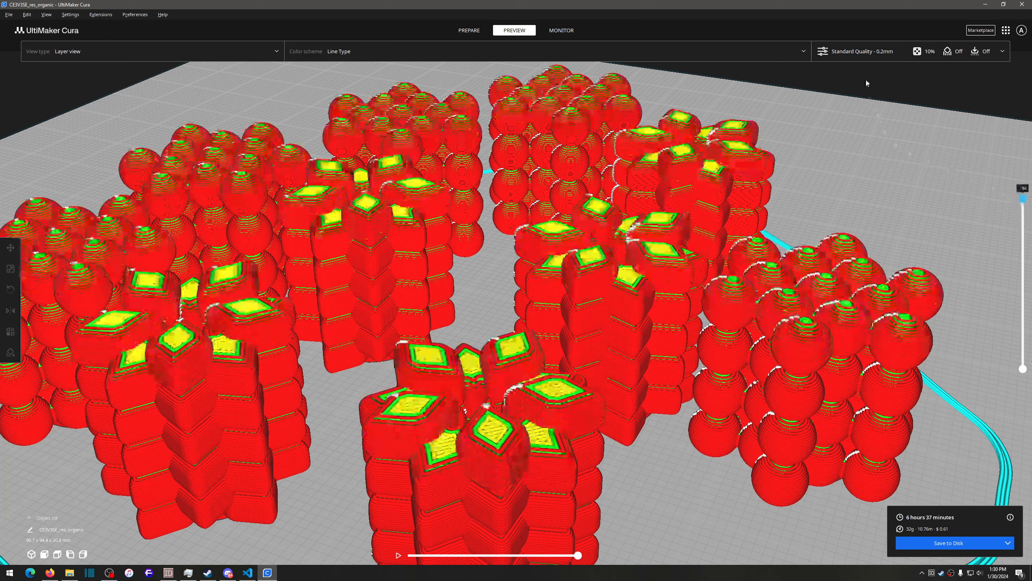
Step: Set the print profile resolution to Super Quality 0.12mm and slice the models again
left_click(865, 51)
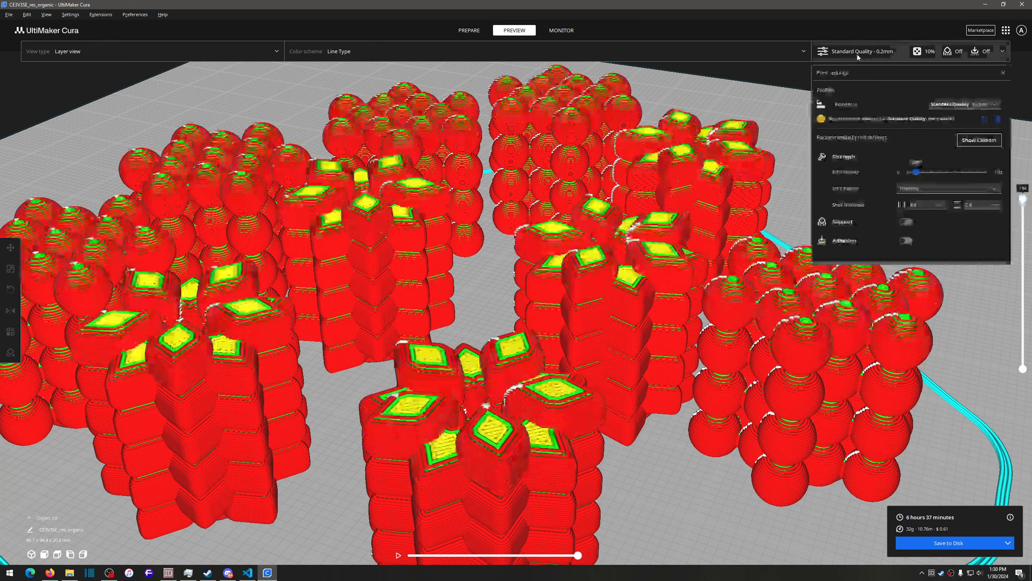
left_click(949, 104)
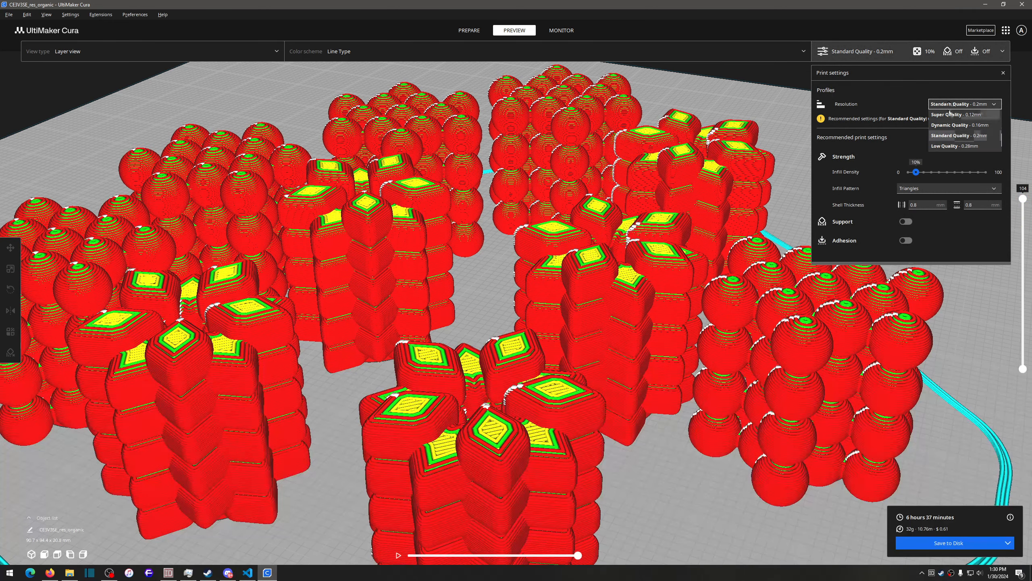
left_click(968, 114)
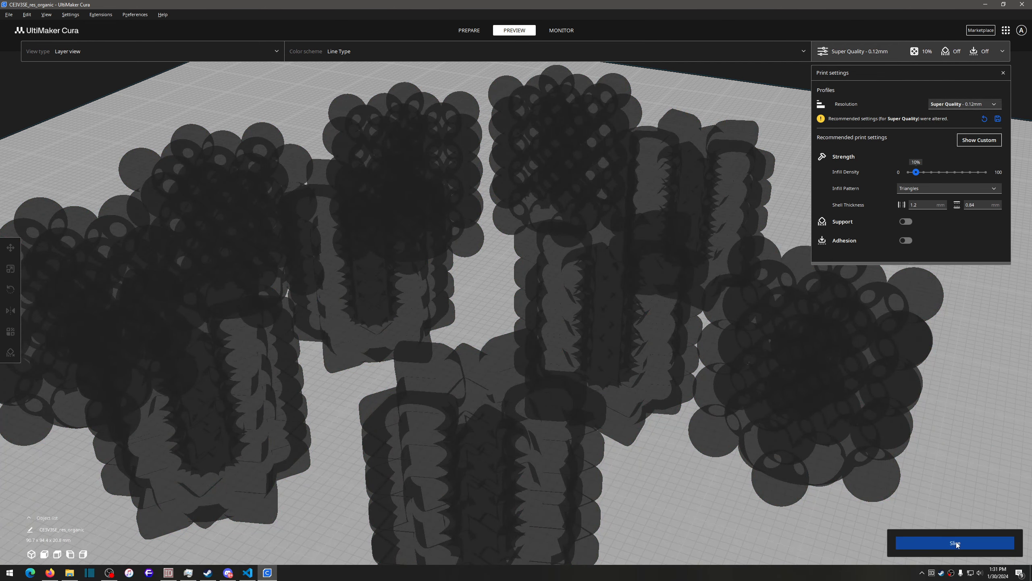
left_click(956, 543)
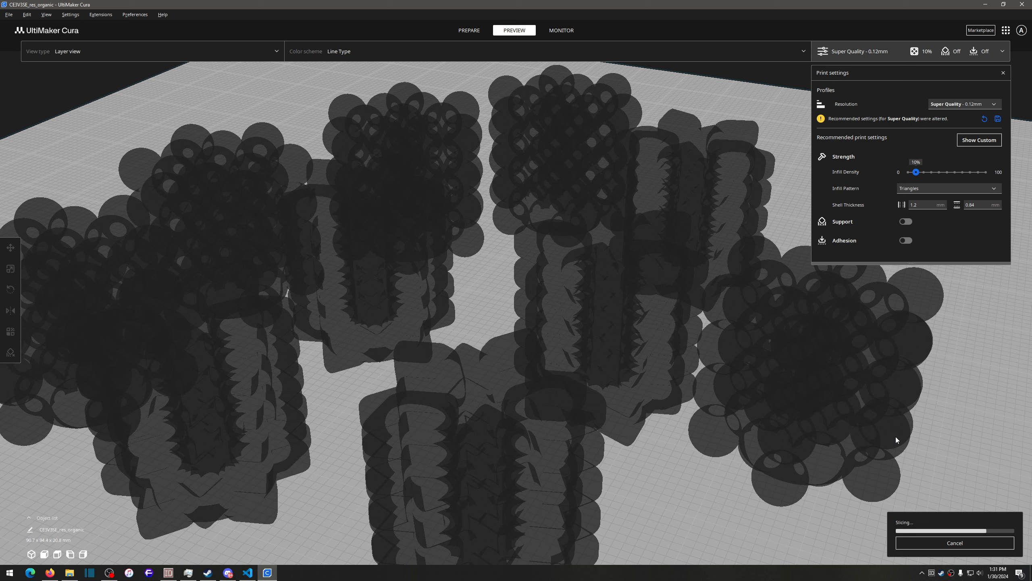
left_click(845, 51)
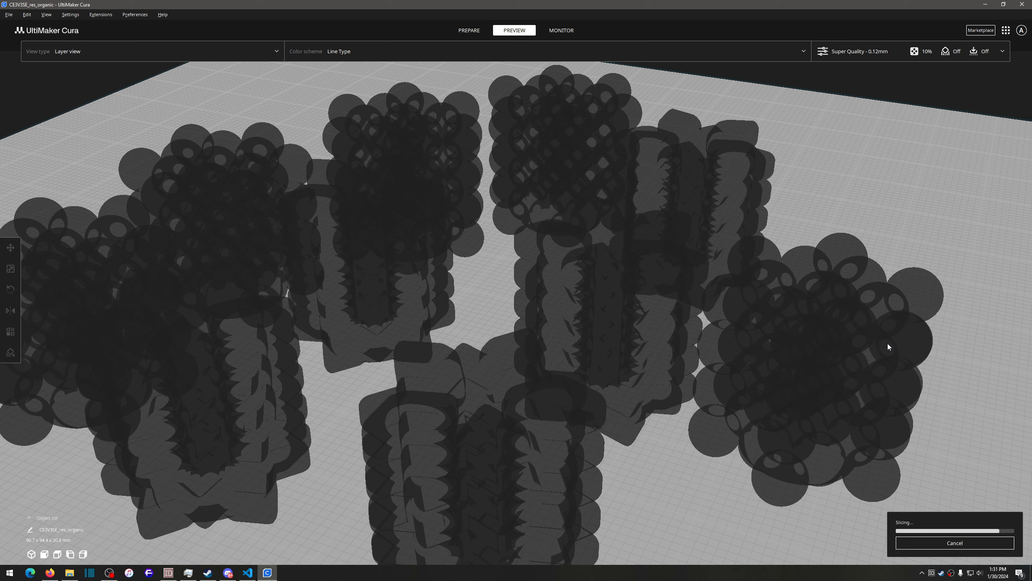
left_click(824, 53)
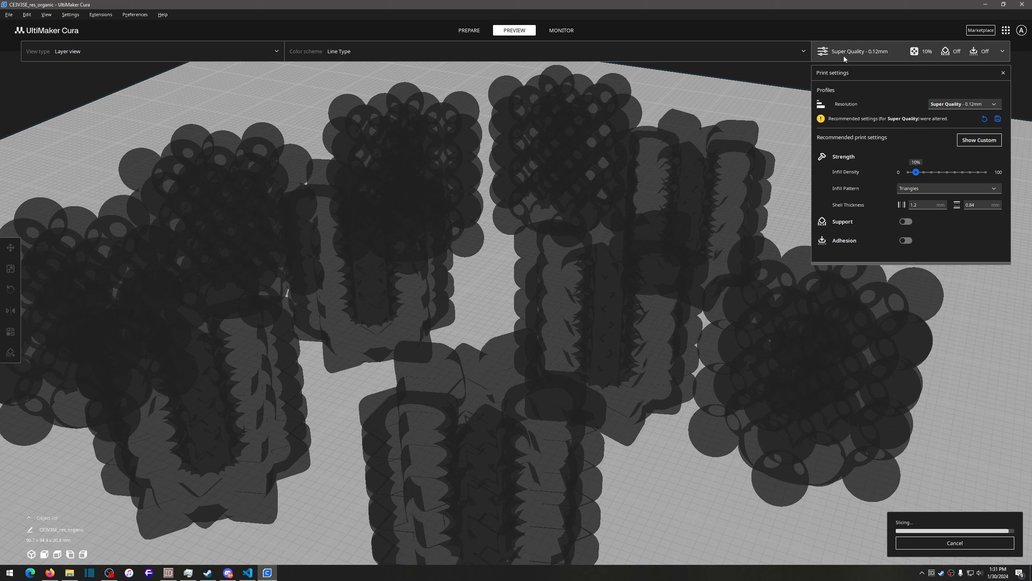
left_click(844, 56)
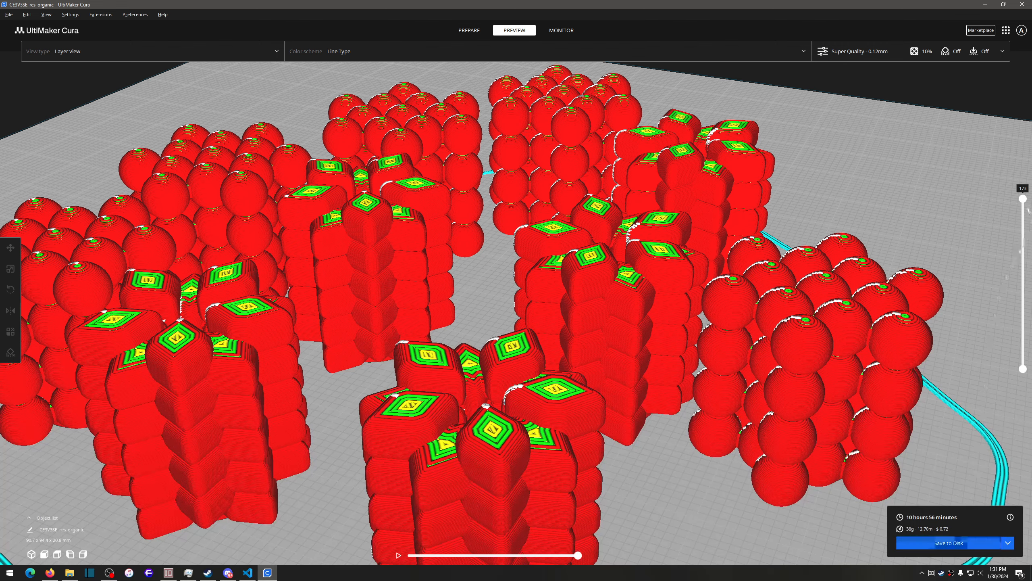
Step: Examine the layer preview of the resliced models, from the top surfaces up close to the whole plate
right_click_drag(633, 280, 598, 319)
scroll(621, 381, "up", 3)
scroll(622, 381, "up", 2)
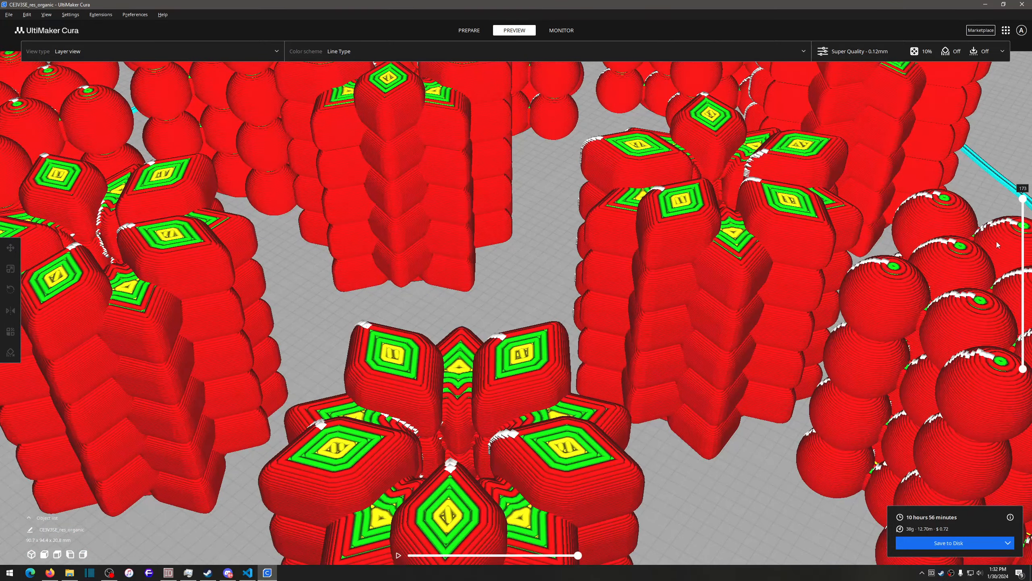
left_click_drag(1024, 199, 999, 192)
scroll(787, 379, "down", 3)
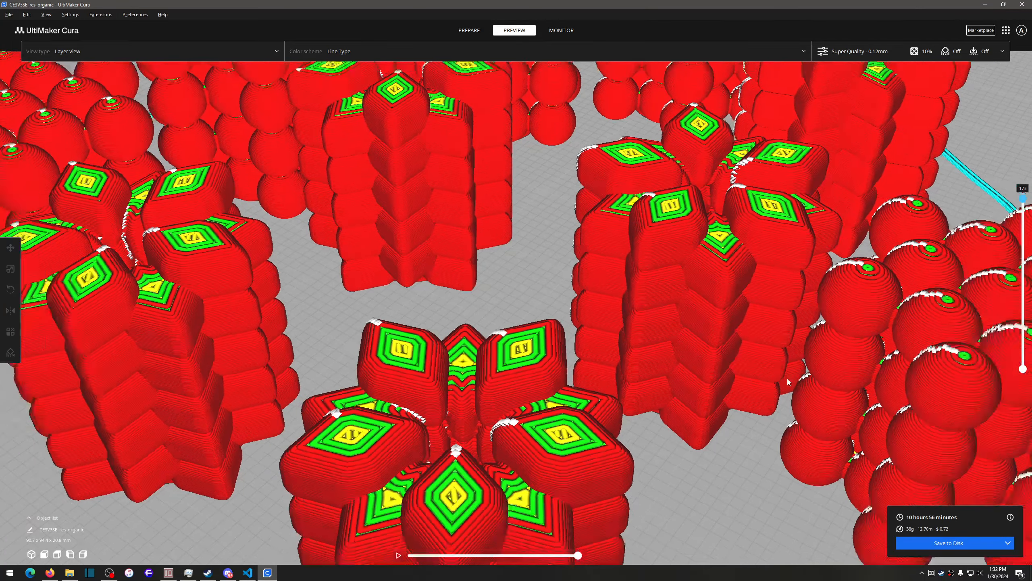
scroll(788, 380, "down", 3)
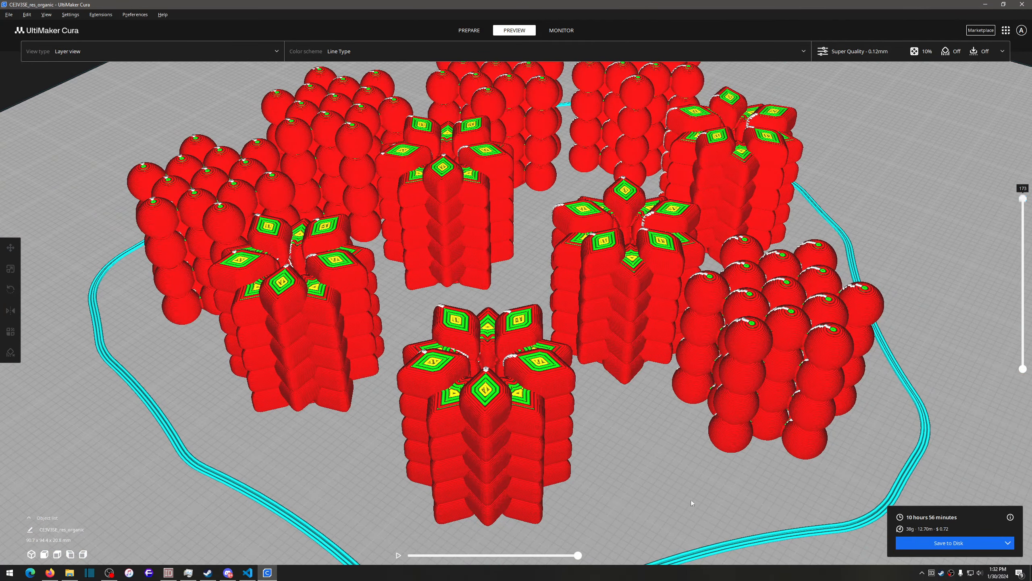
right_click_drag(690, 499, 689, 473)
scroll(714, 468, "down", 5)
right_click_drag(611, 422, 595, 398)
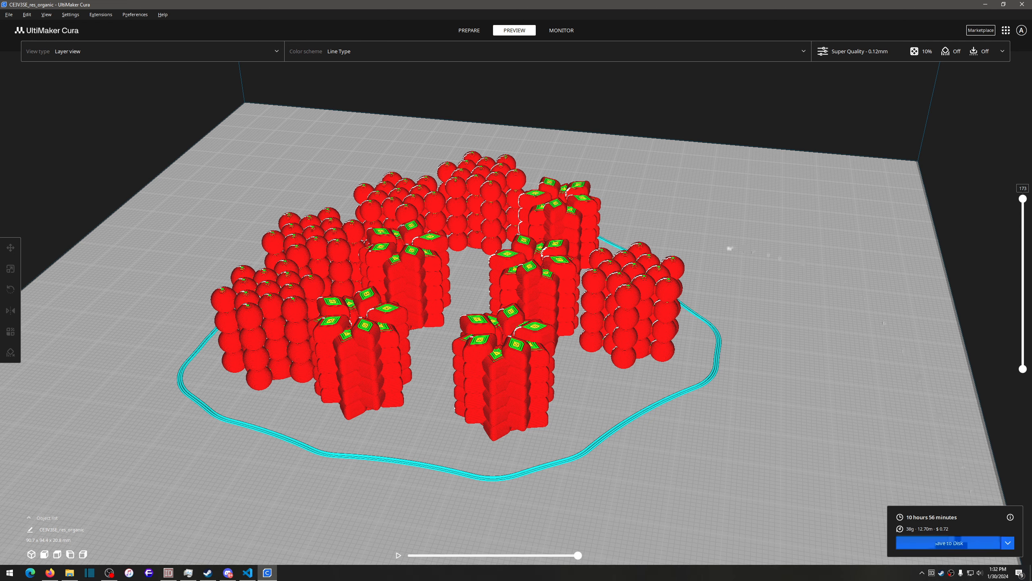
Step: Clear all models from the build plate
right_click(724, 246)
left_click(753, 341)
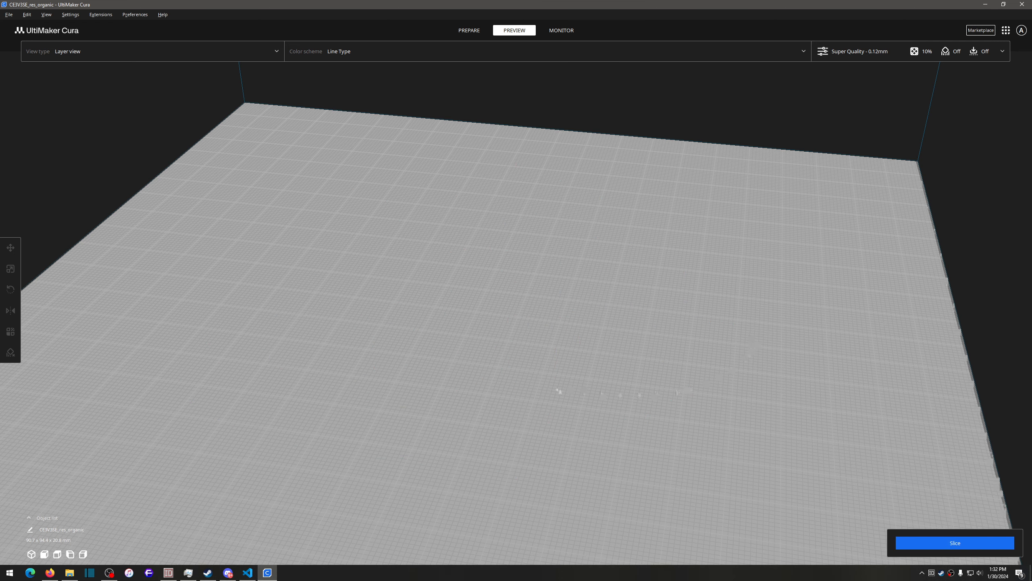
scroll(694, 404, "up", 5)
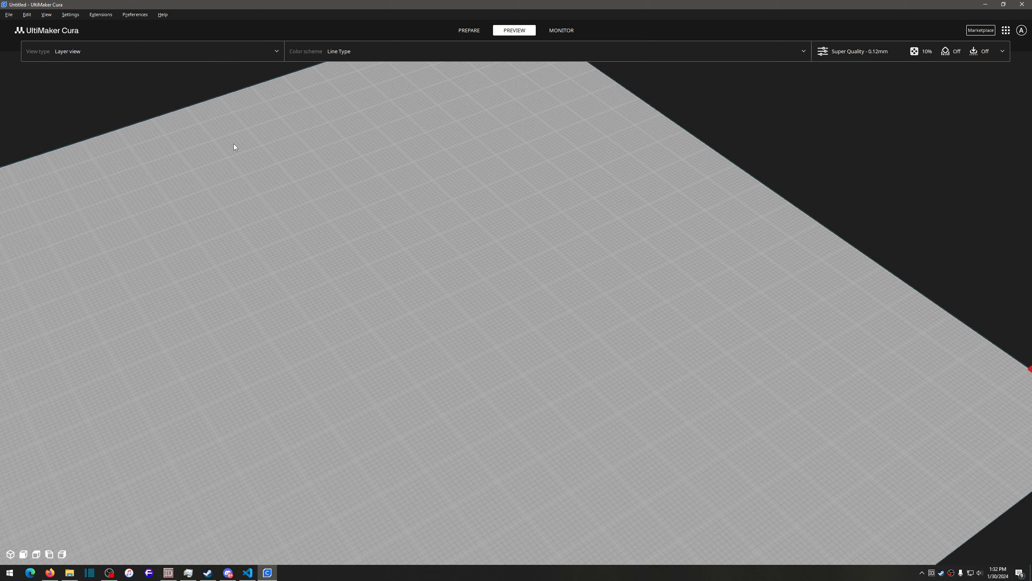
Step: Show the slicer's online documentation in the browser and return to the empty build plate
left_click(162, 14)
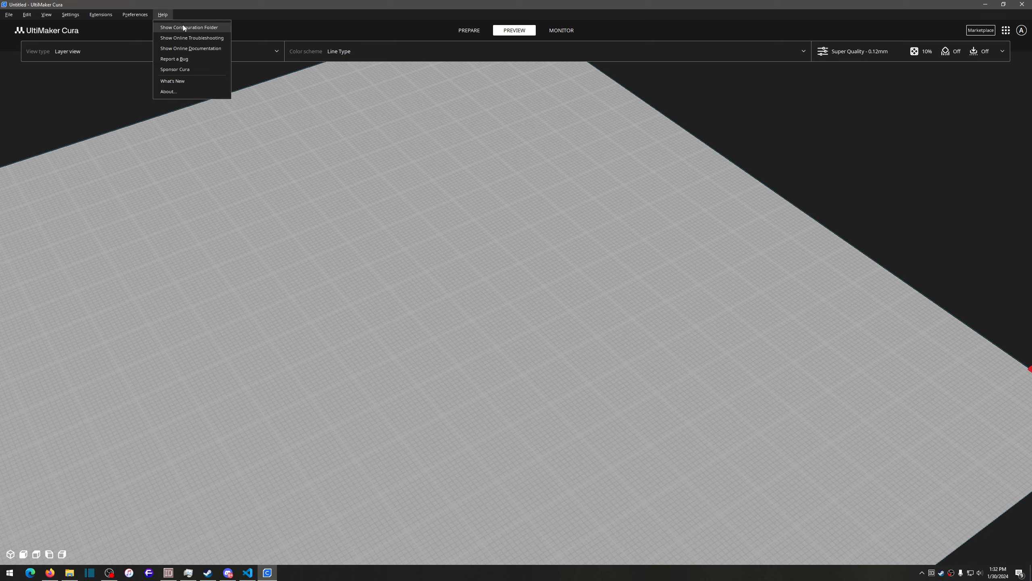
left_click(180, 49)
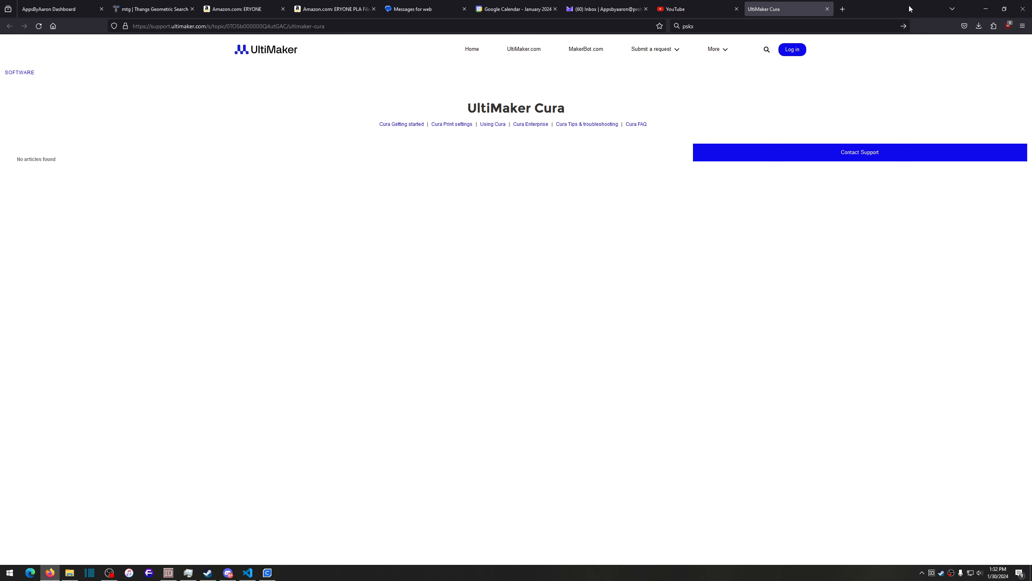
left_click(985, 8)
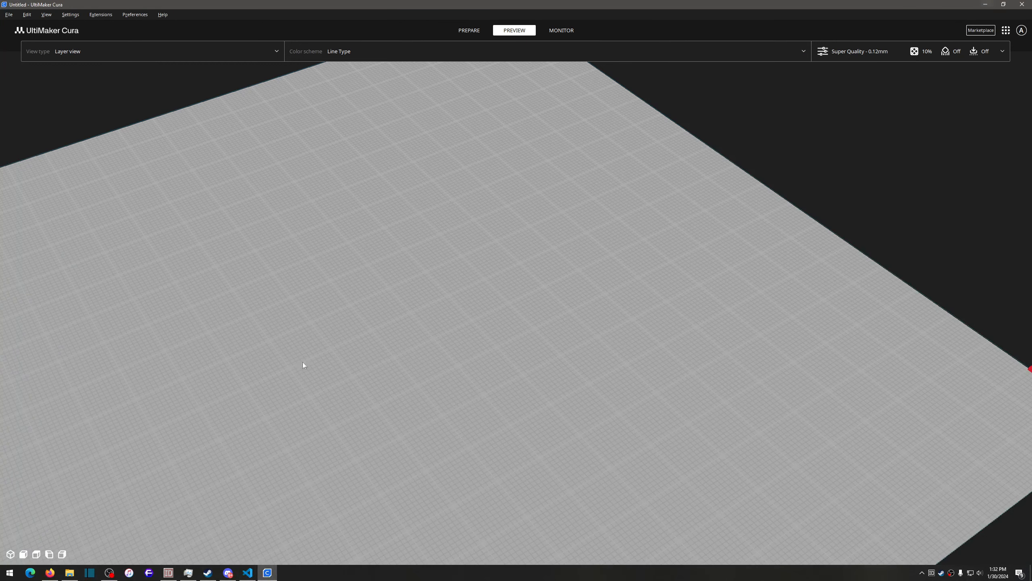
Step: Reset the camera to the 3D view and launch Creality Print
left_click(10, 554)
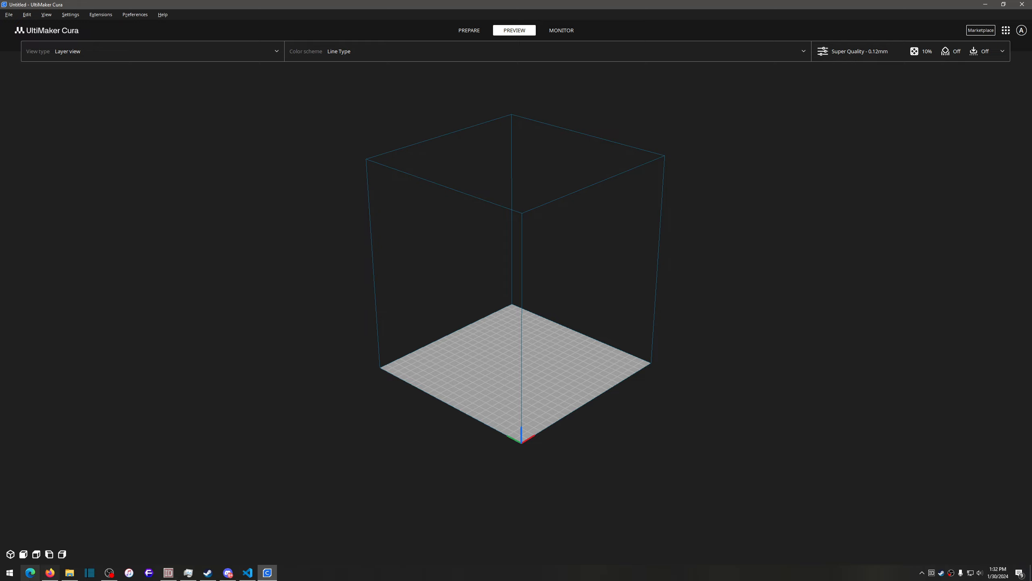
left_click(9, 572)
scroll(199, 488, "down", 3)
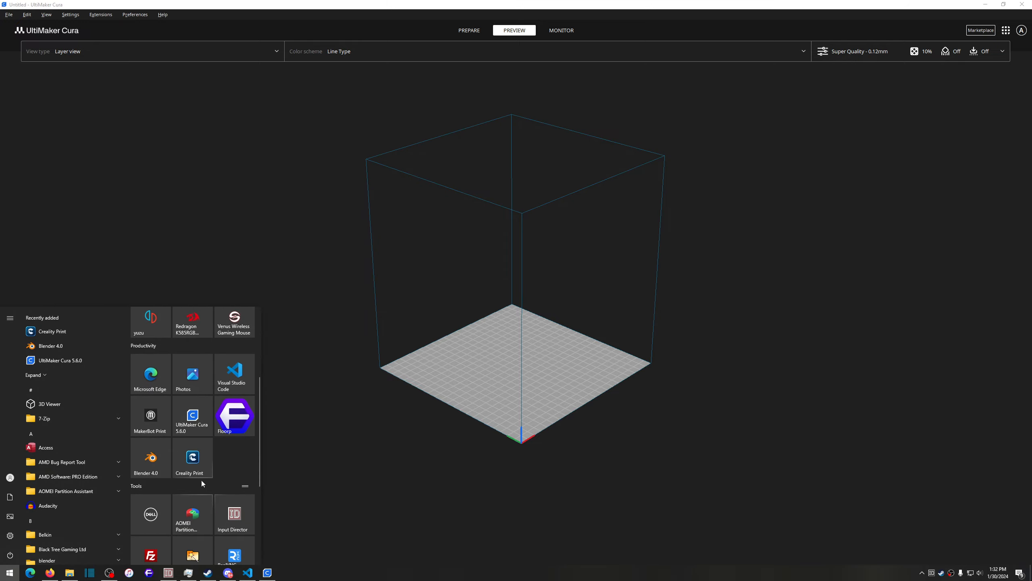
left_click(201, 458)
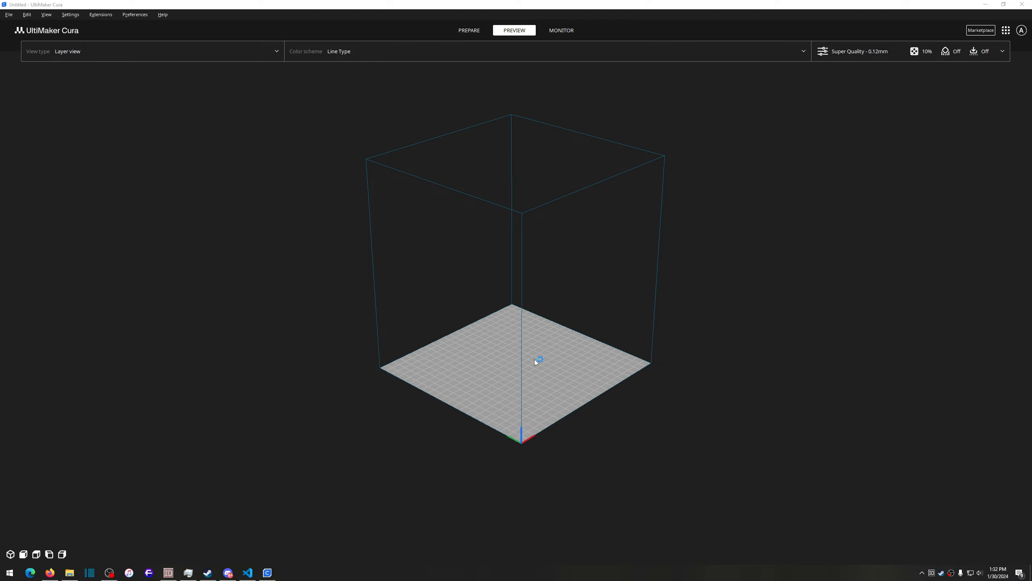